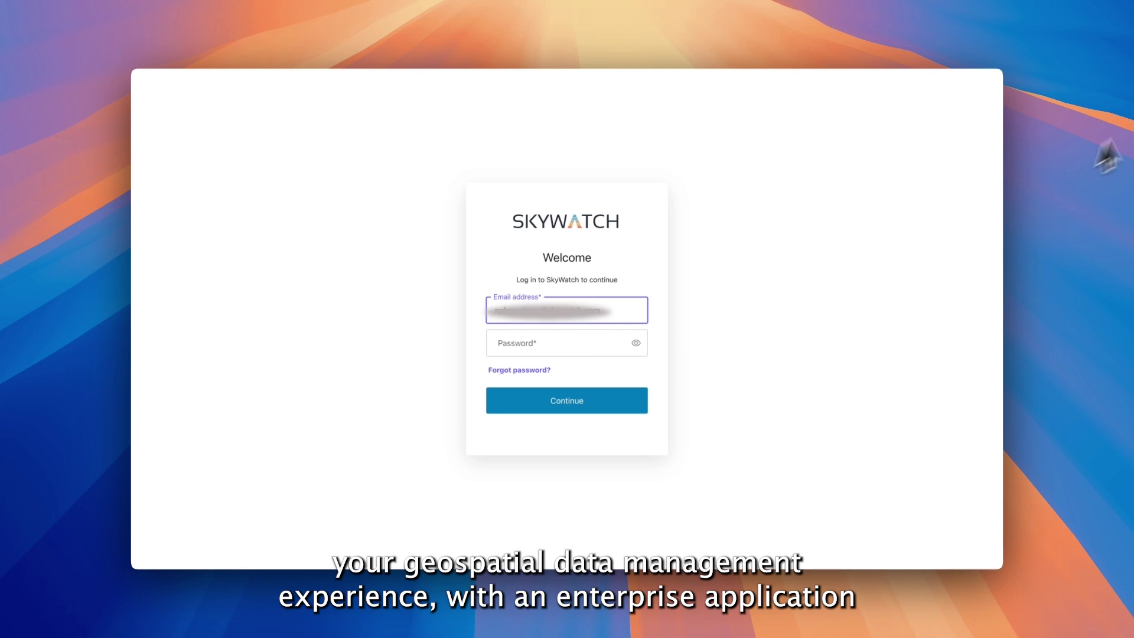
- Paste the account password into the password field and sign in
left_click(543, 345)
key("super+v")
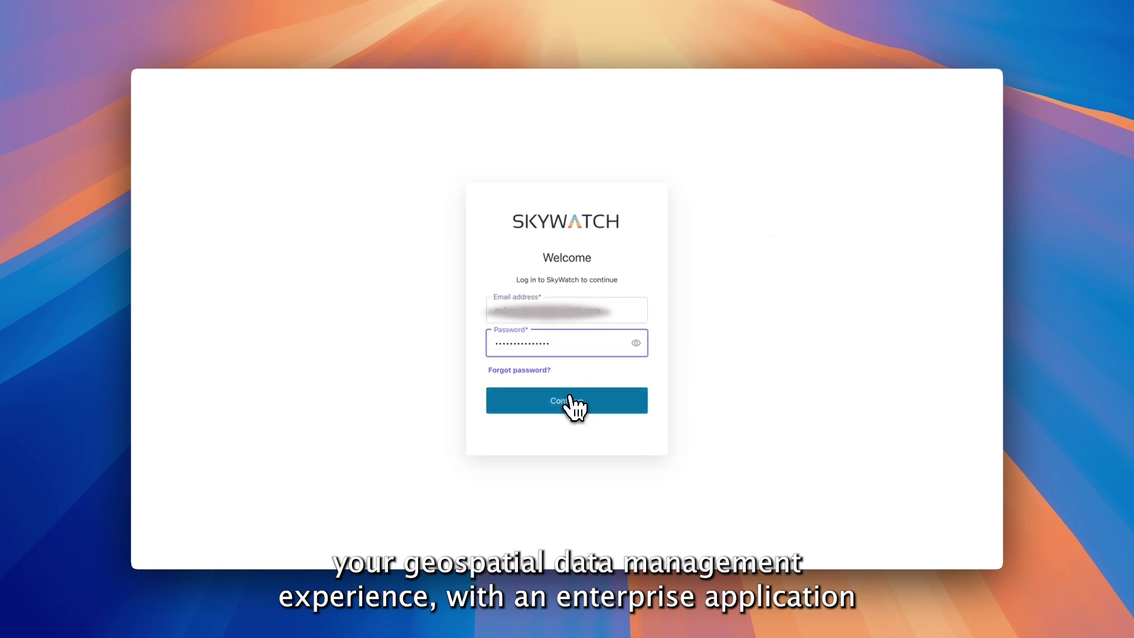
left_click(537, 403)
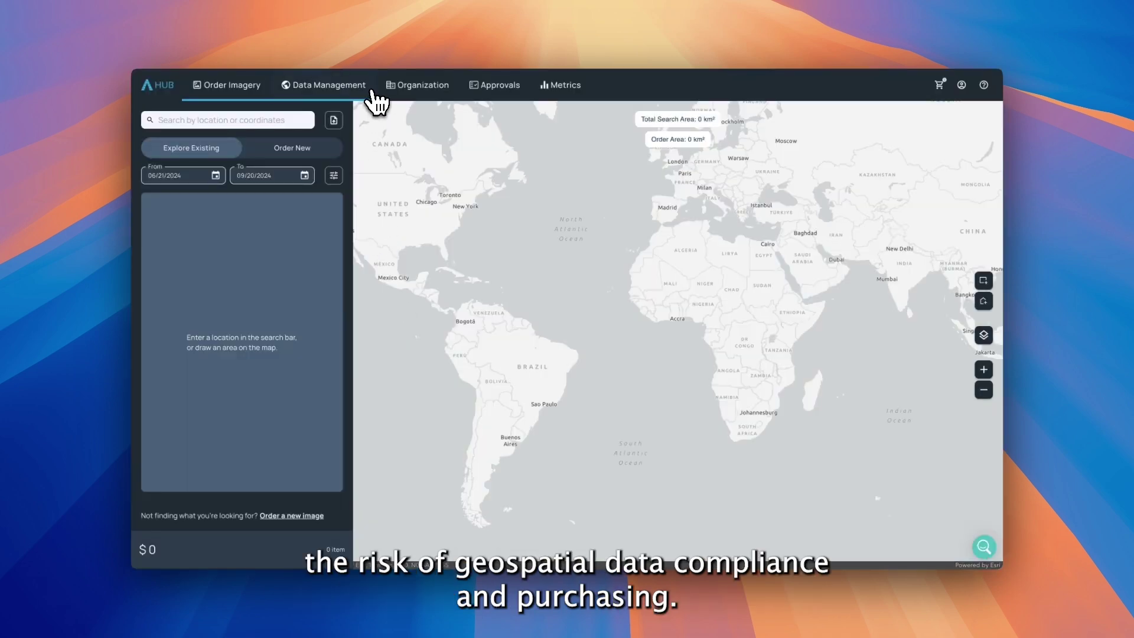
- Review past orders in Data Management, panning to the Americas, then open the Organization user list
left_click(333, 91)
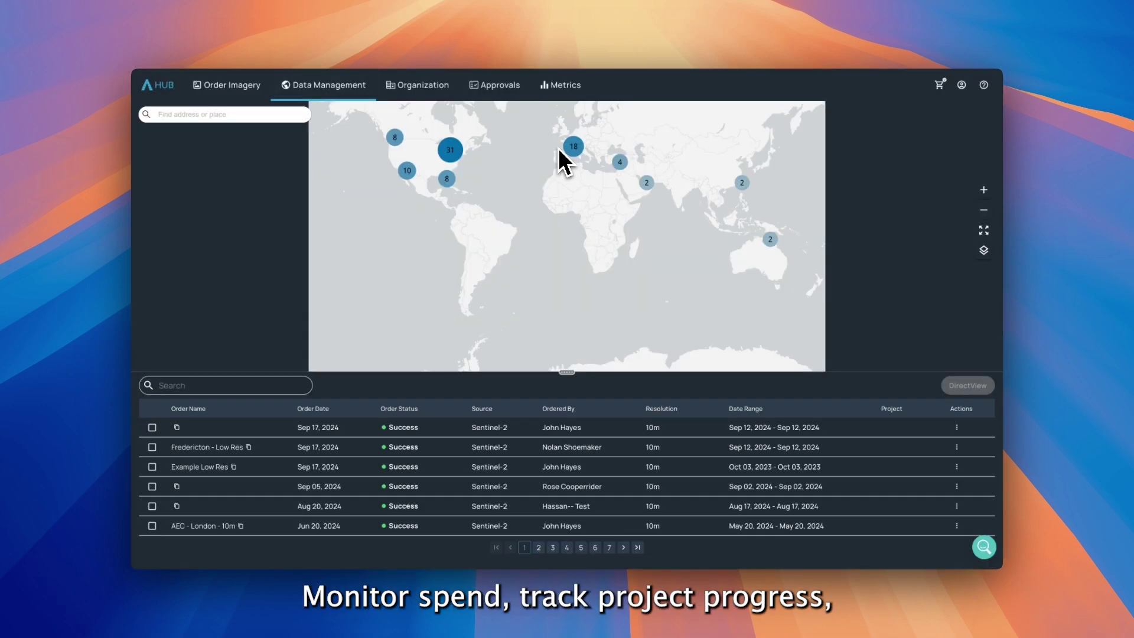
left_click_drag(522, 209, 686, 239)
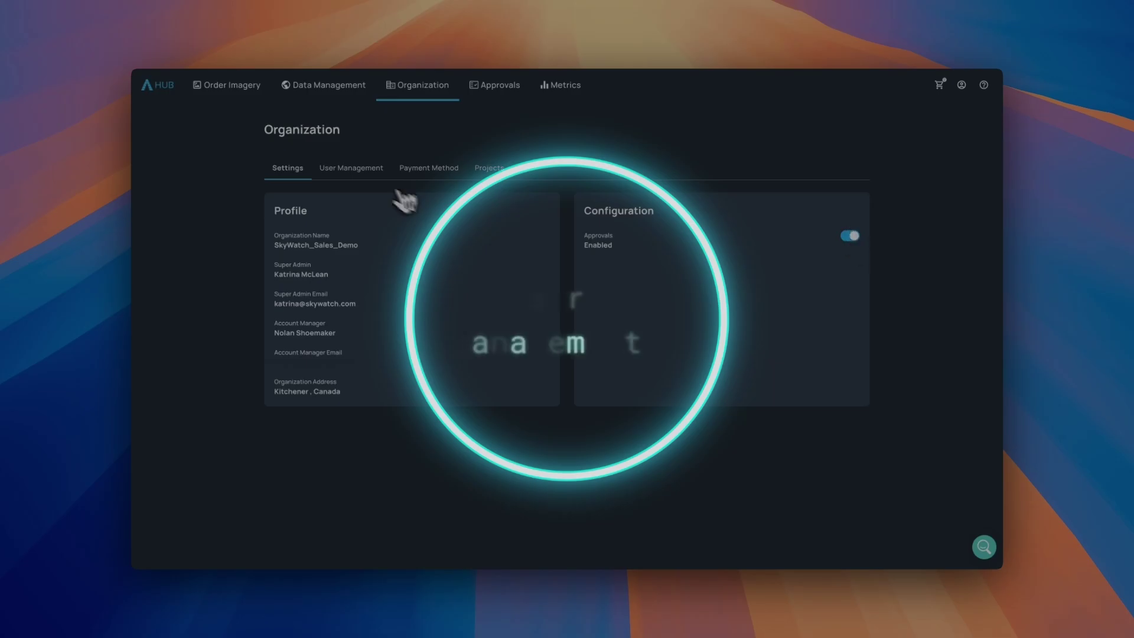
left_click(358, 169)
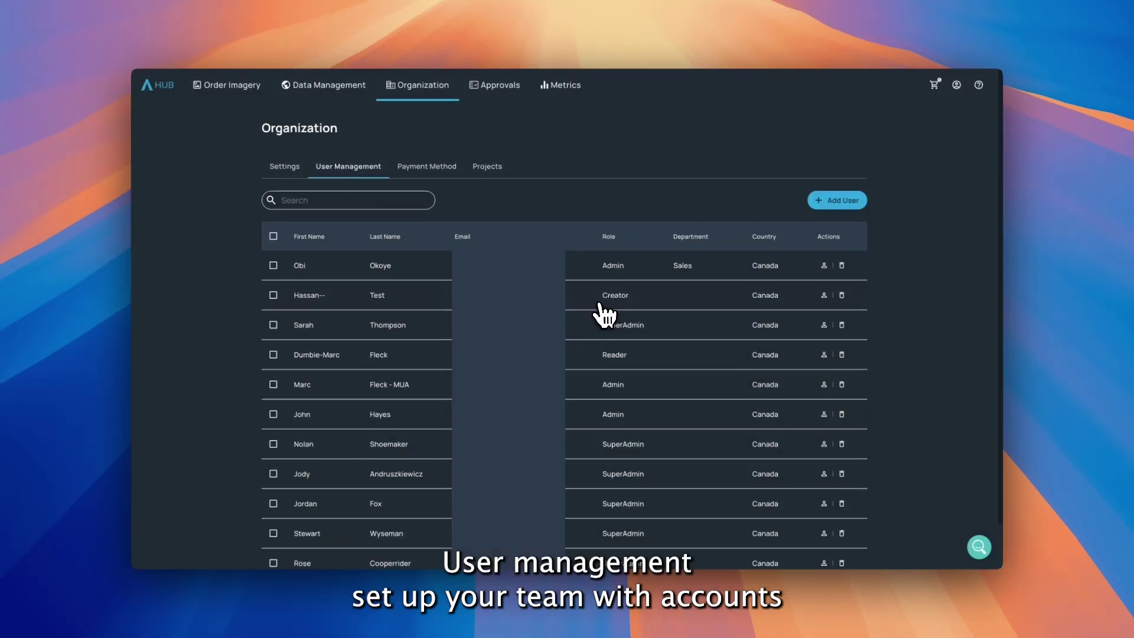
- Start a new user and enter their first name, last name and e-mail address
scroll(599, 314, "down", 2)
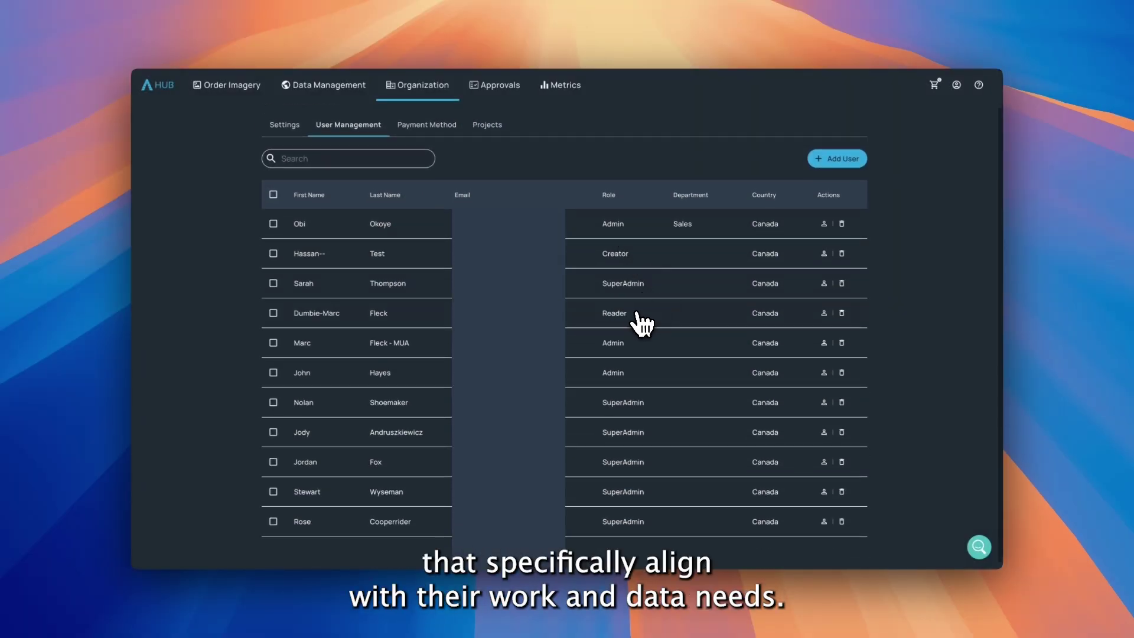
left_click(824, 159)
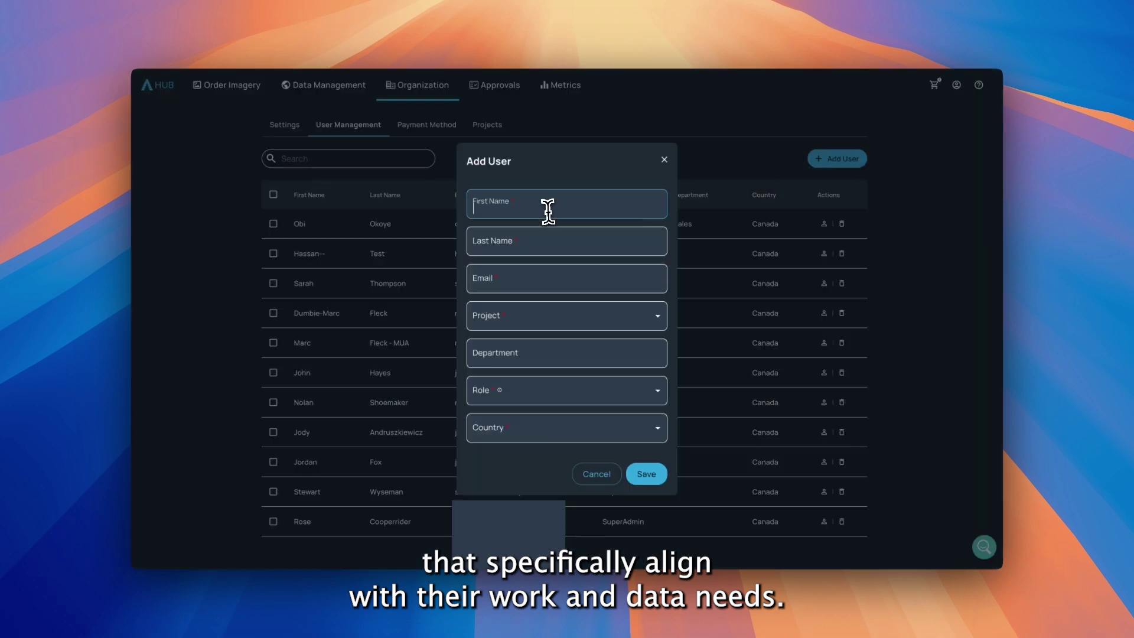
left_click(559, 195)
type("John")
left_click(551, 248)
type("Reader")
left_click(552, 275)
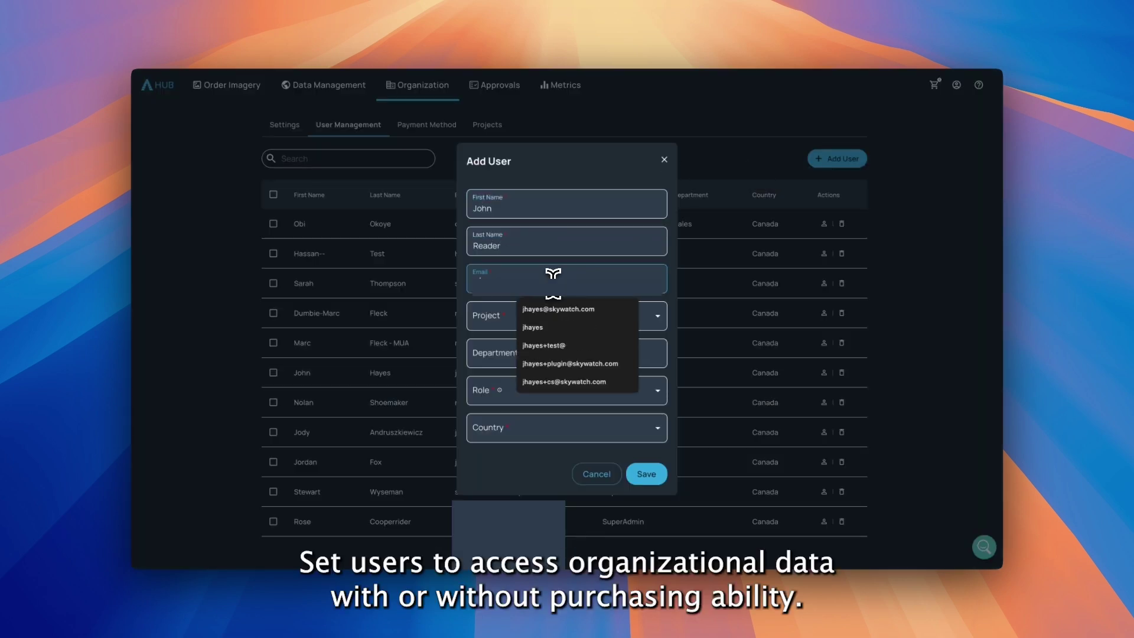
- Assign the user project Q2-2024-Monitoring, department Sales, role Reader and country Canada
left_click(601, 315)
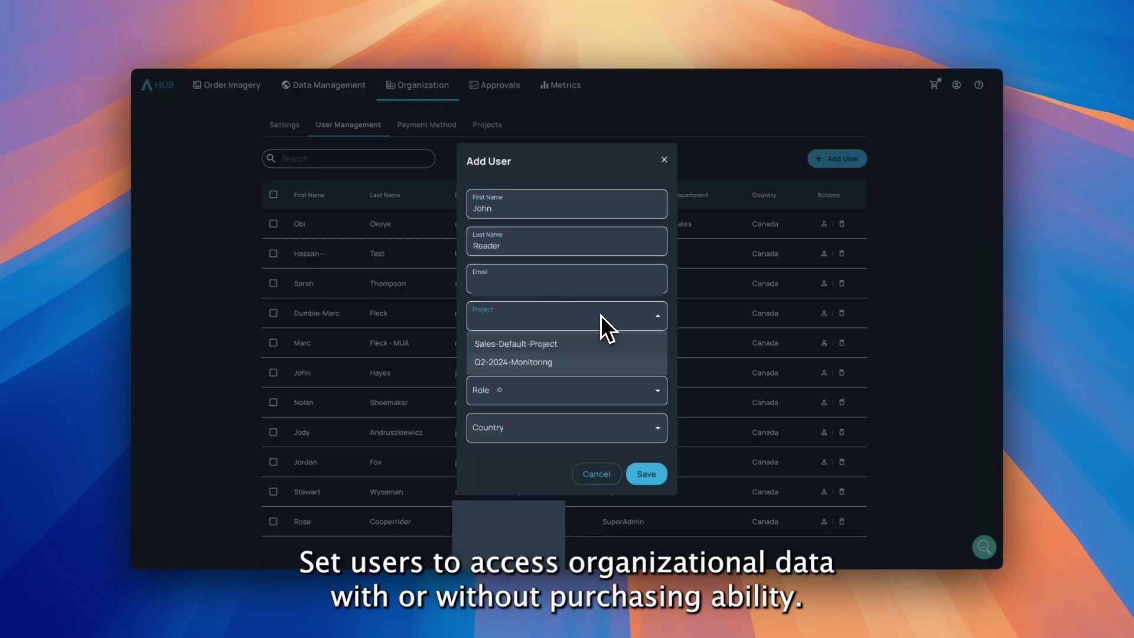
left_click(508, 362)
left_click(544, 365)
left_click(490, 383)
left_click(520, 391)
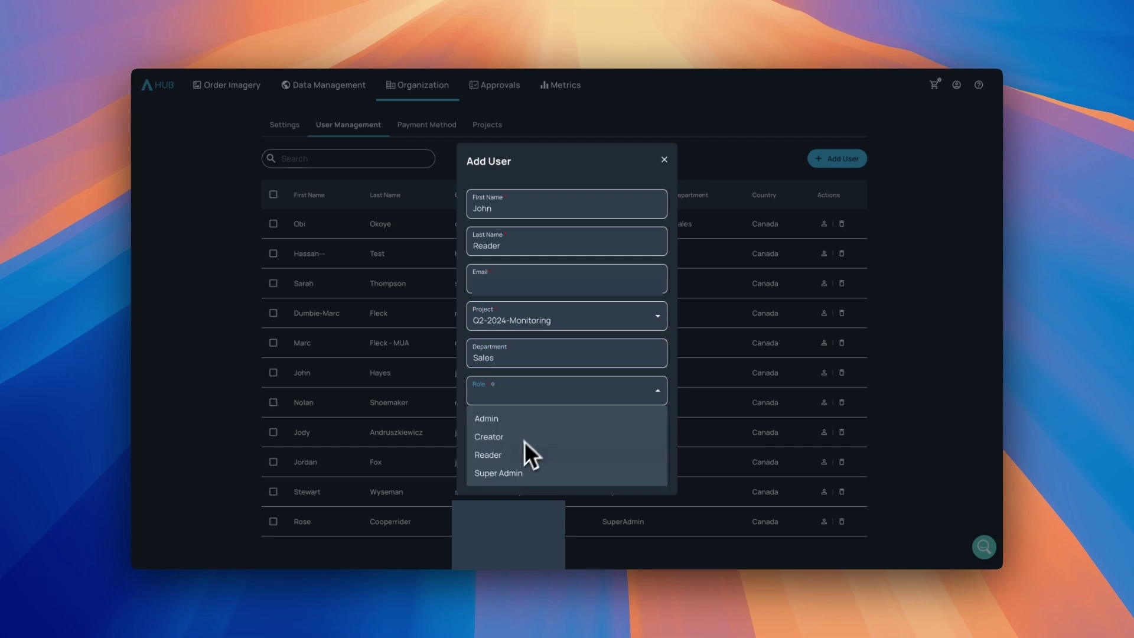
left_click(524, 451)
left_click(541, 427)
left_click(489, 398)
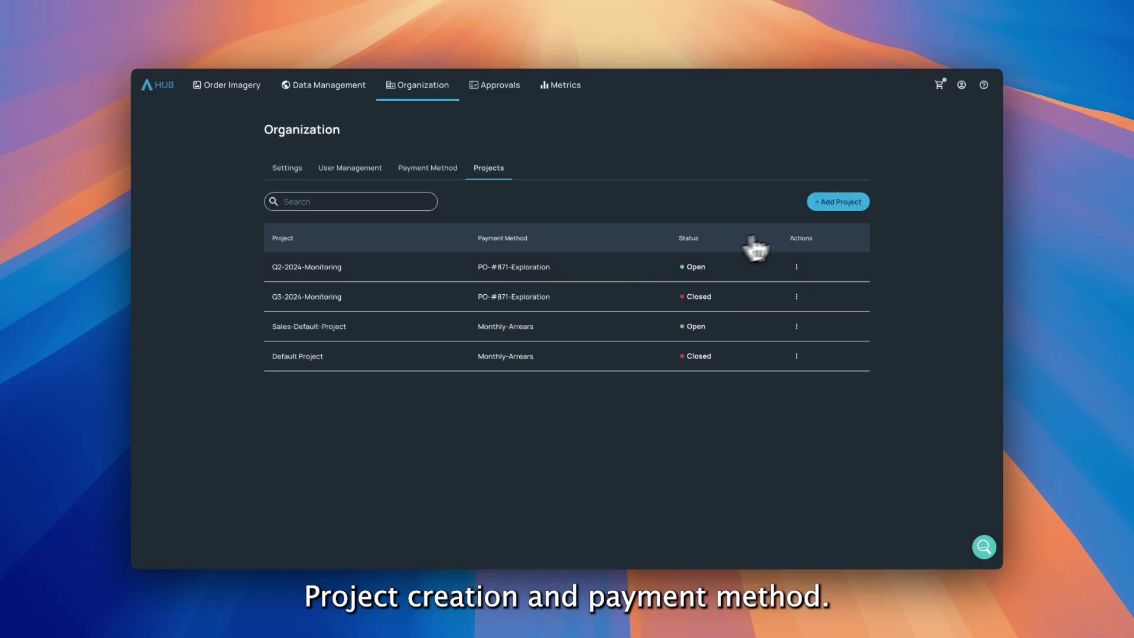
- Create project Q4-2024-Exploration billed to PO-#871-Exploration with the new user, then view payment methods
left_click(833, 204)
left_click(554, 276)
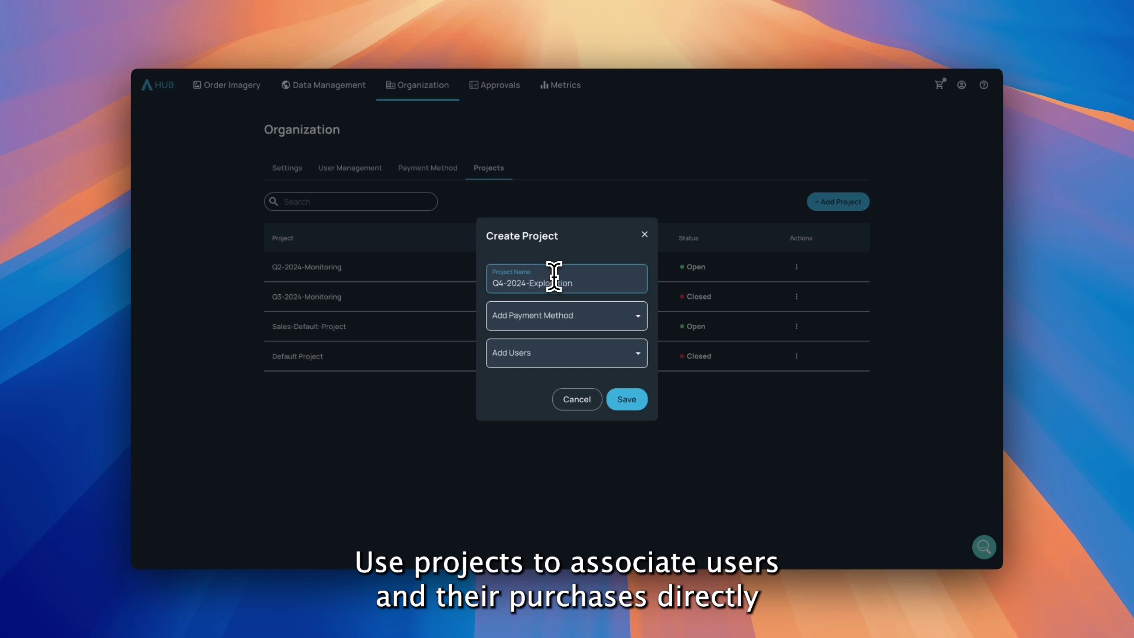
left_click(561, 316)
left_click(520, 362)
left_click(615, 357)
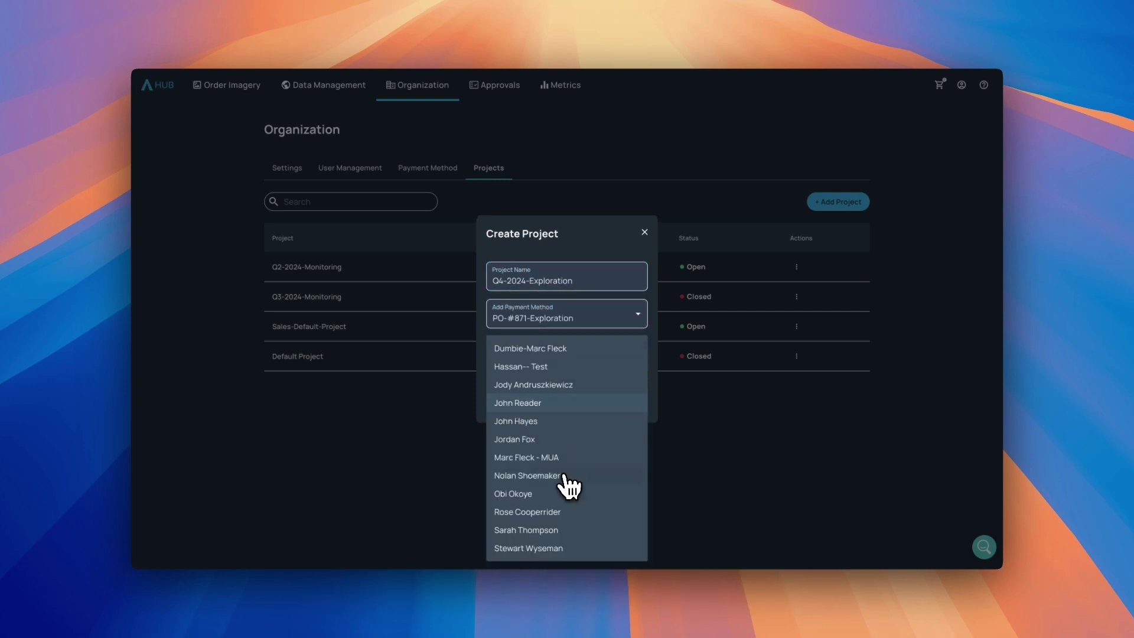
left_click(550, 403)
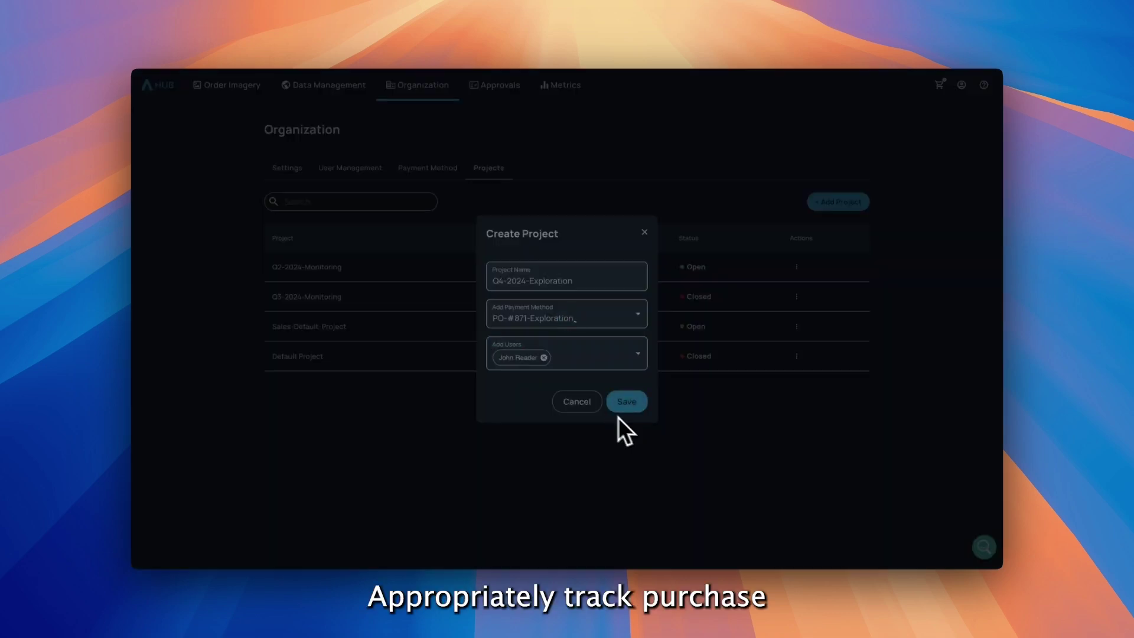
left_click(627, 402)
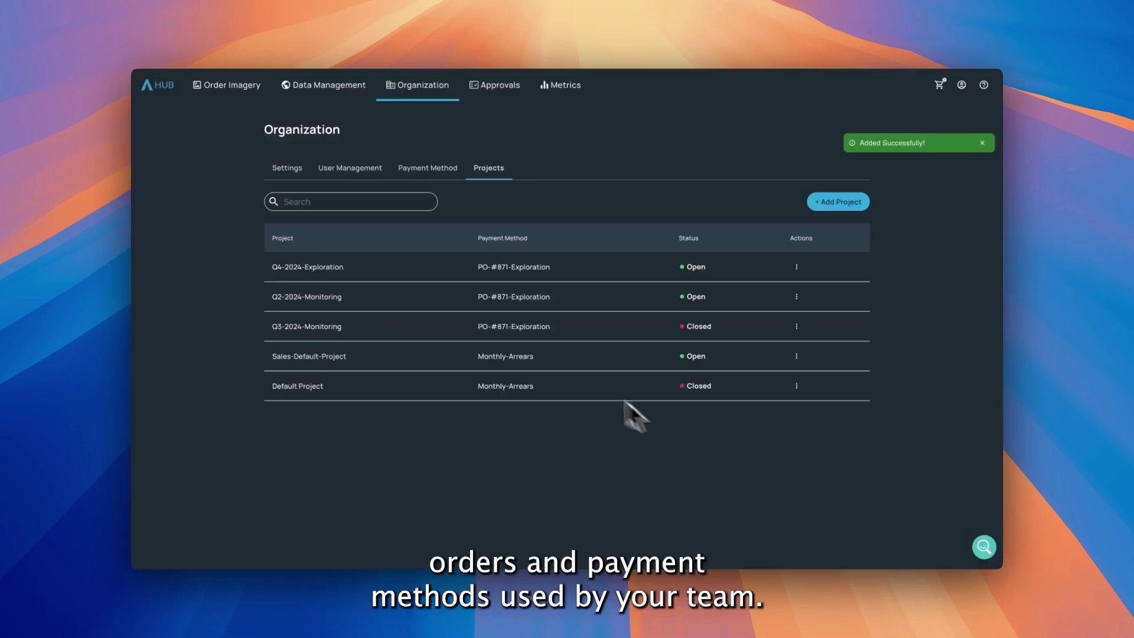
left_click(436, 170)
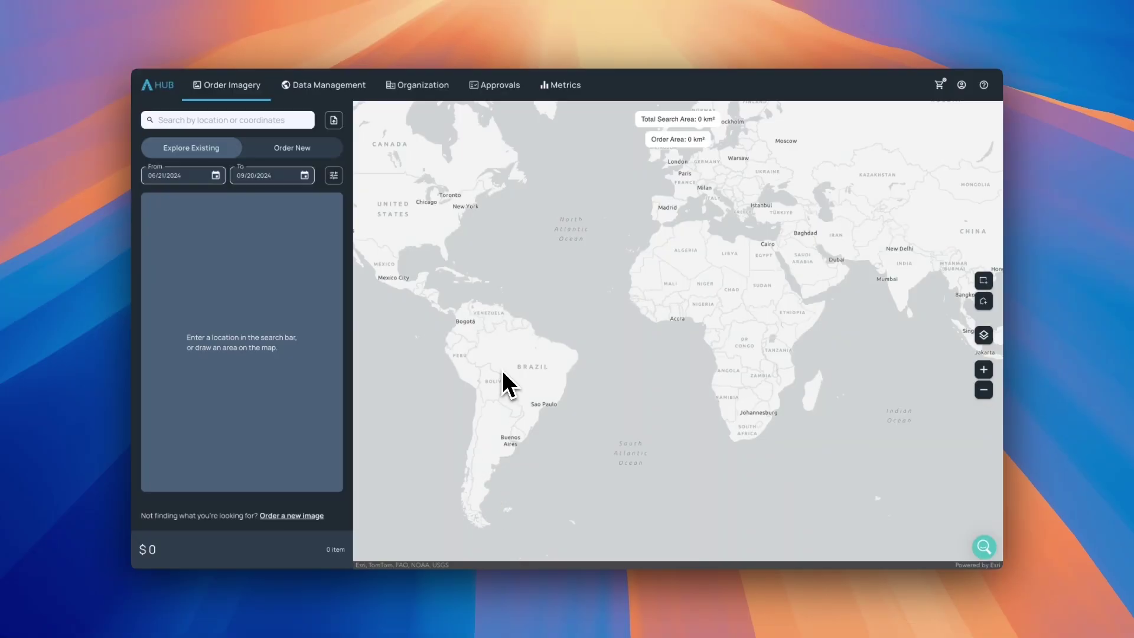
- Draw a polygon area of interest over the Niagara River near Grand Island
scroll(468, 223, "up", 2)
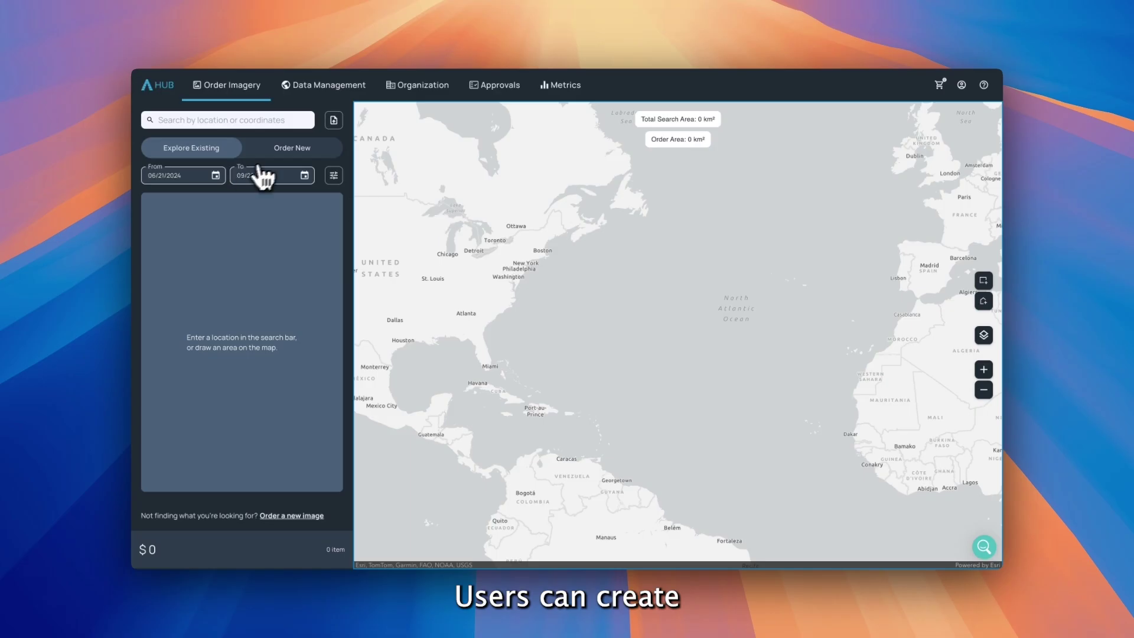
left_click(286, 149)
left_click(211, 150)
scroll(481, 223, "up", 2)
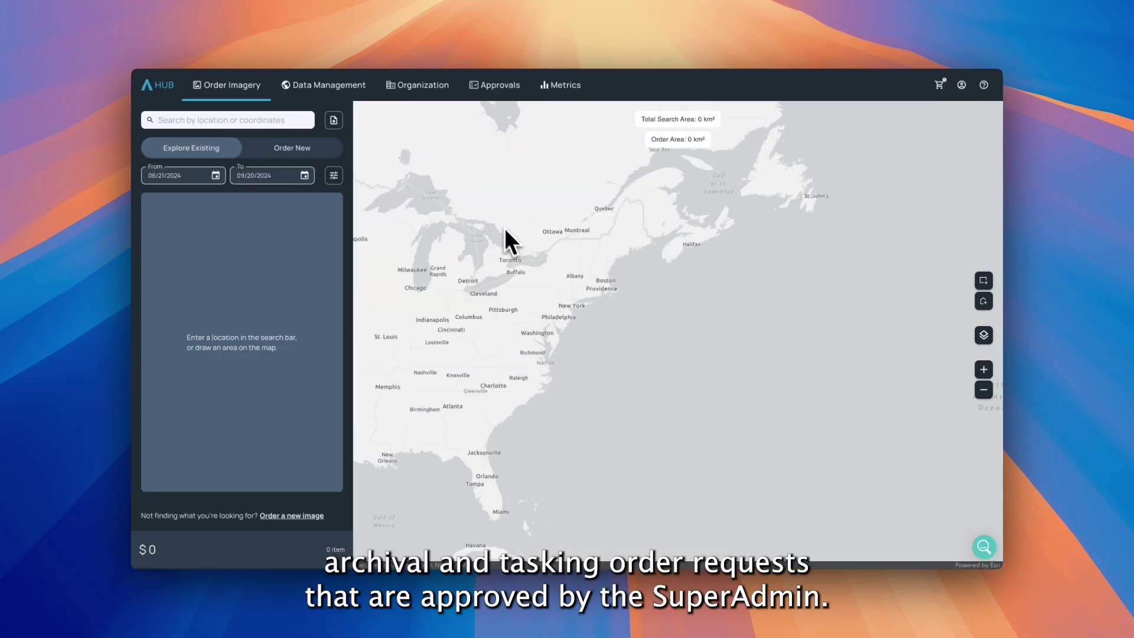
scroll(513, 278, "up", 5)
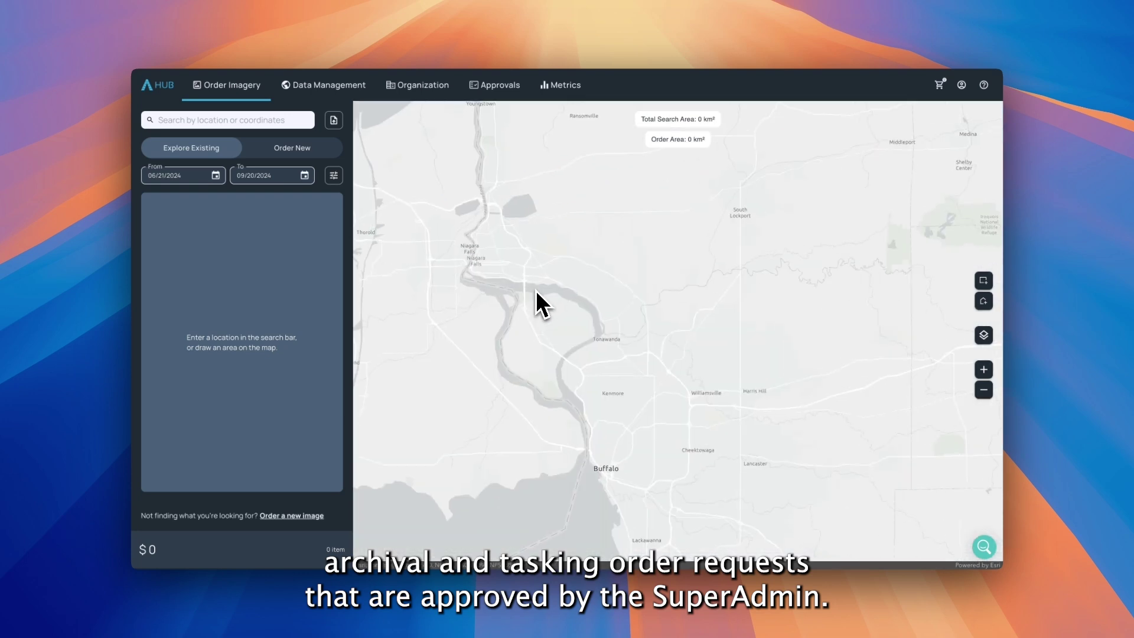
scroll(540, 298, "up", 2)
left_click(983, 300)
left_click(501, 256)
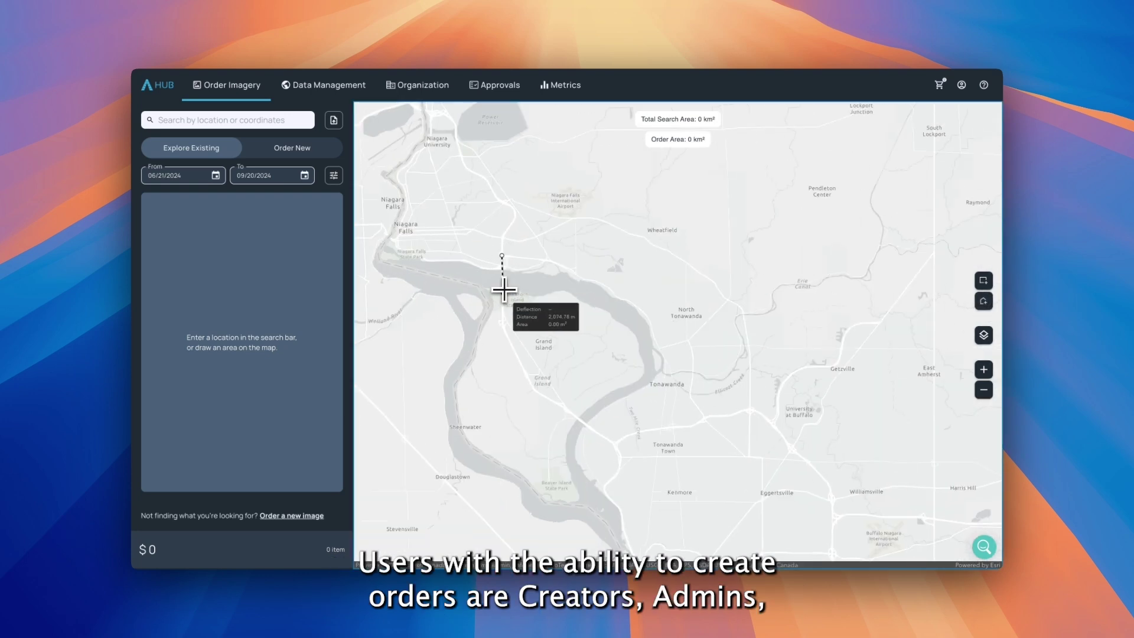
left_click(502, 297)
left_click(565, 304)
left_click(615, 327)
left_click(631, 353)
left_click(669, 353)
left_click(659, 315)
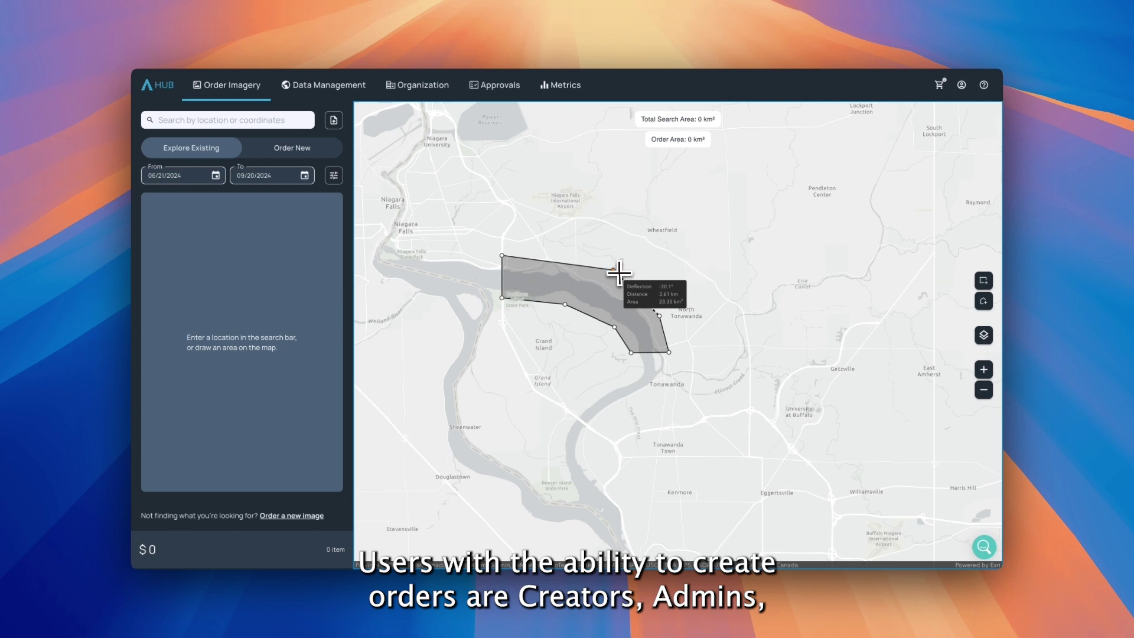
double_click(619, 273)
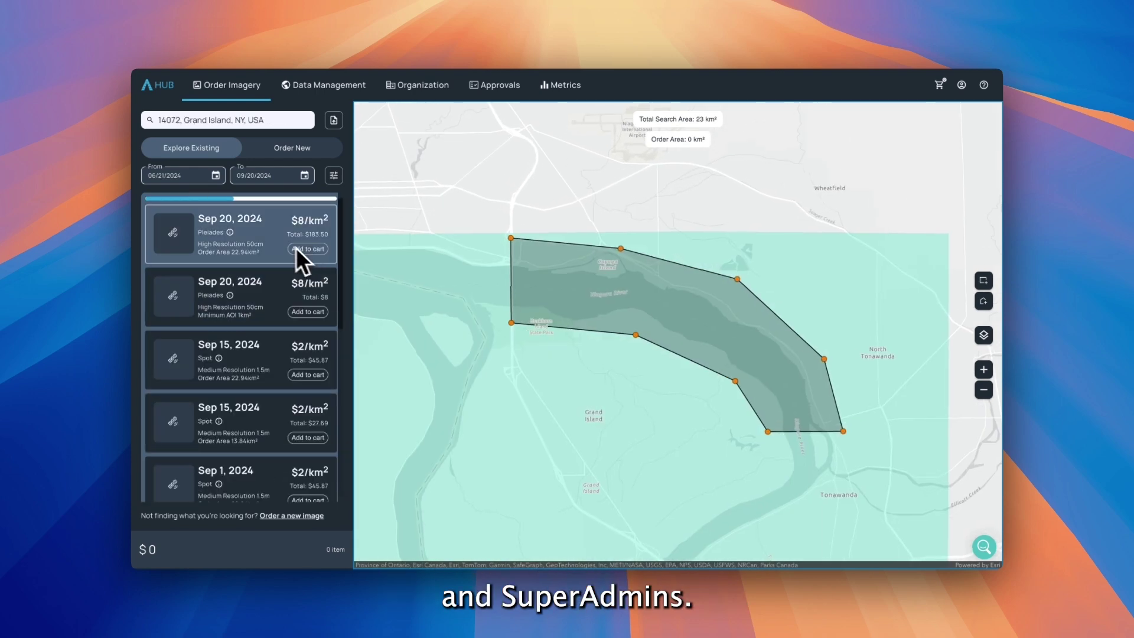
- Filter to high resolution and add the Sep 20, 2024 Pleiades 50cm scene to the cart
scroll(489, 346, "down", 2)
left_click(334, 176)
left_click(498, 324)
left_click(506, 544)
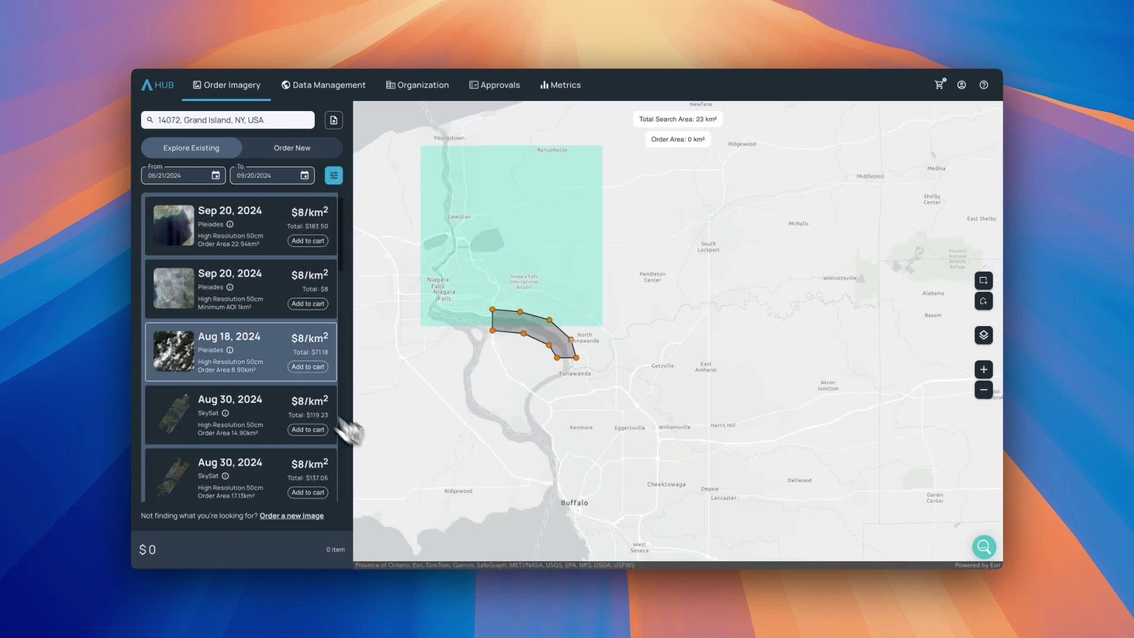
left_click(178, 486)
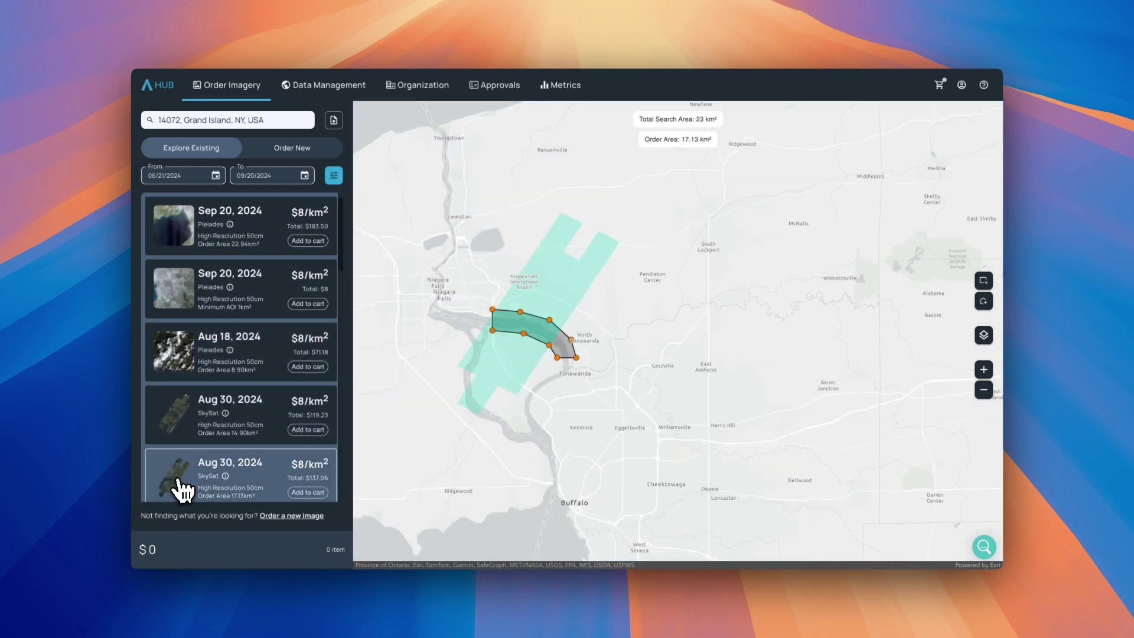
left_click(179, 228)
left_click(308, 241)
left_click(319, 552)
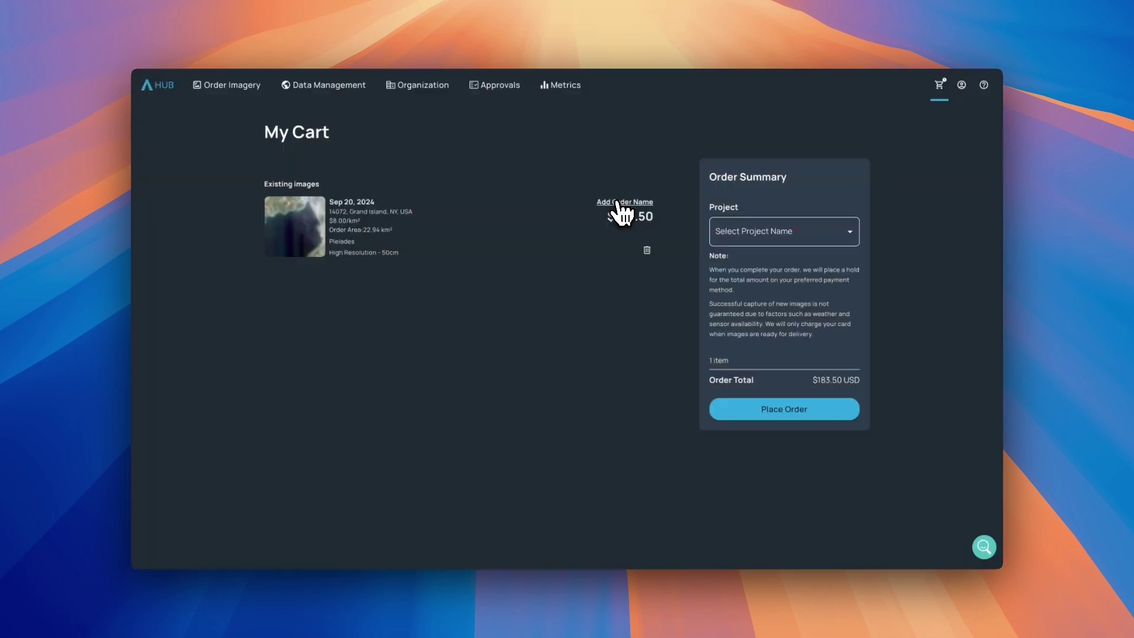
- Keep the order name 'Archive - Niagara', charge it to Q2-2024-Monitoring, and place the order
left_click(616, 204)
type("An")
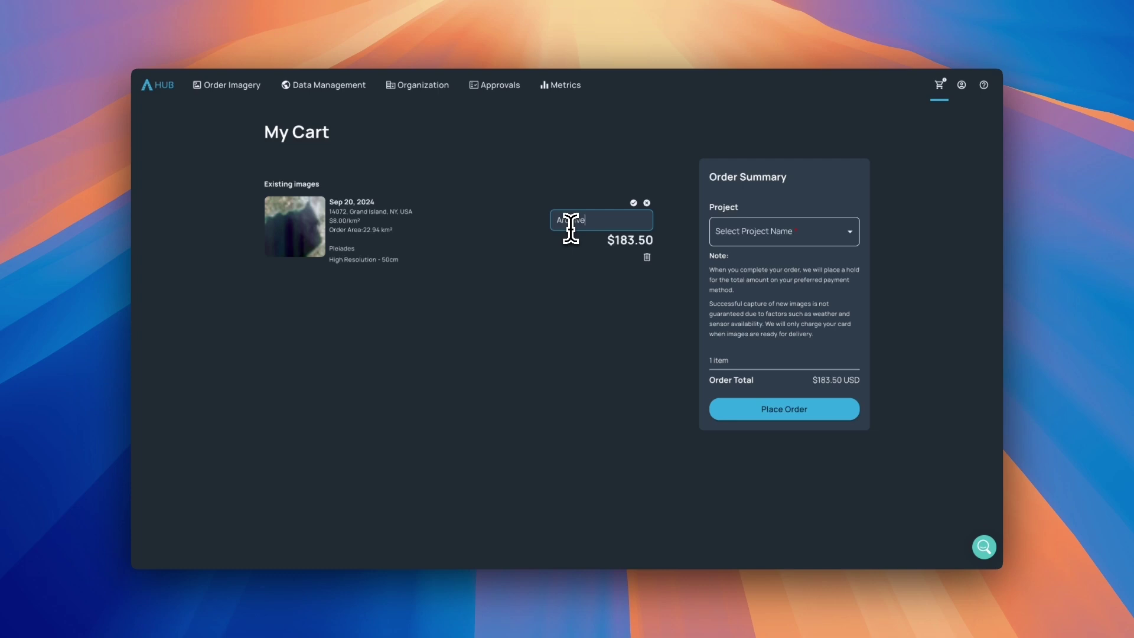
left_click(633, 202)
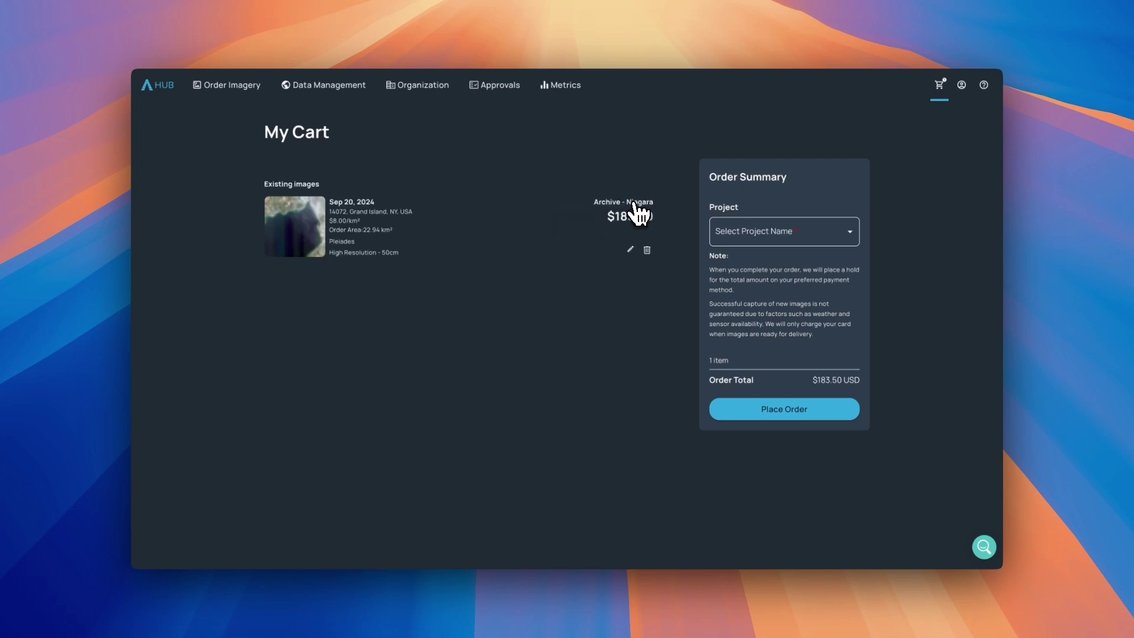
left_click(817, 235)
left_click(794, 278)
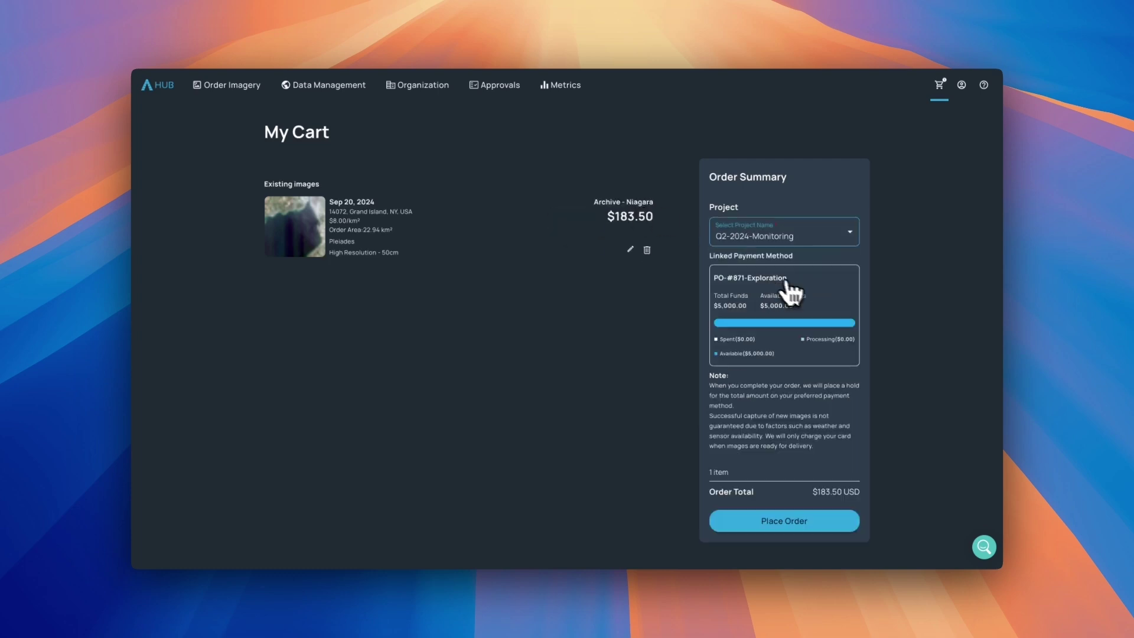
left_click(787, 522)
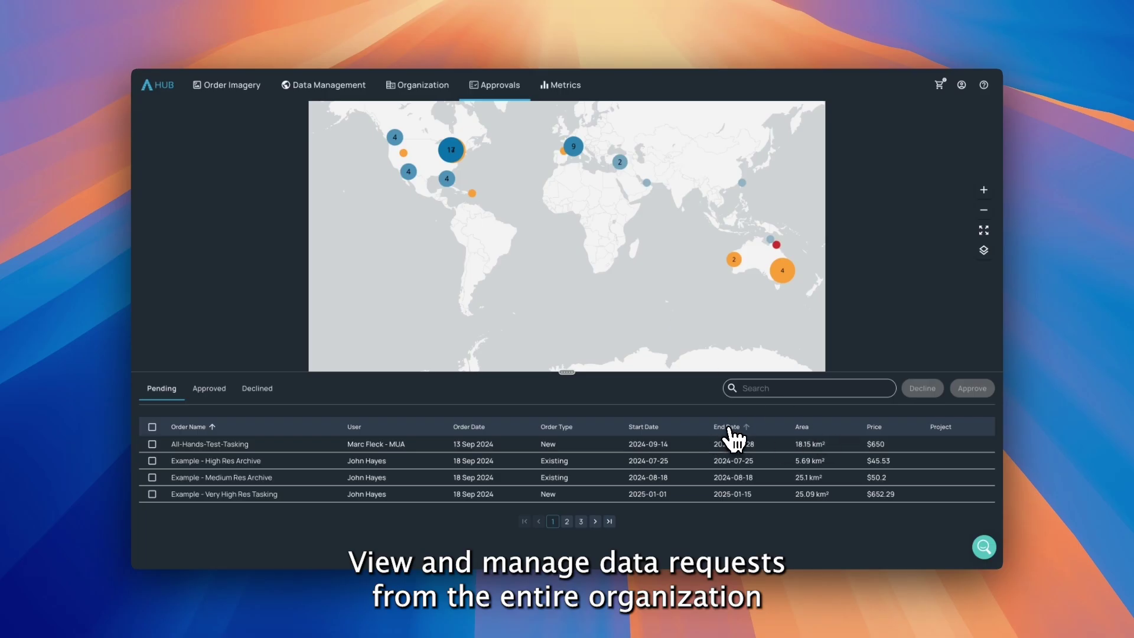
- Approve the VHR - Tasking Karratha pending request
left_click(730, 427)
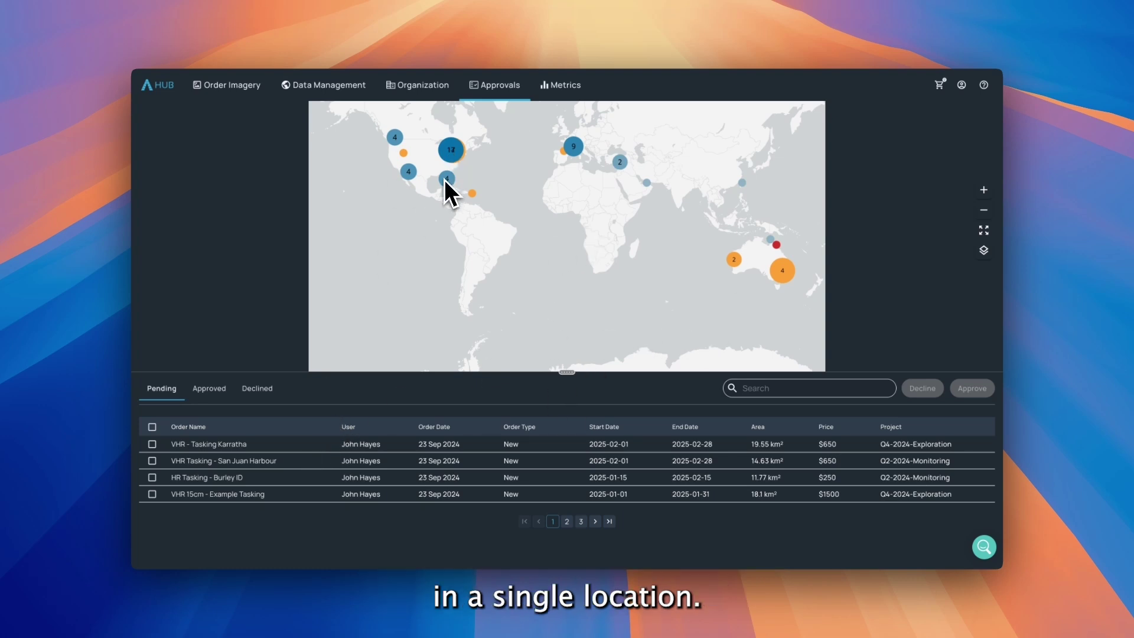
left_click(257, 446)
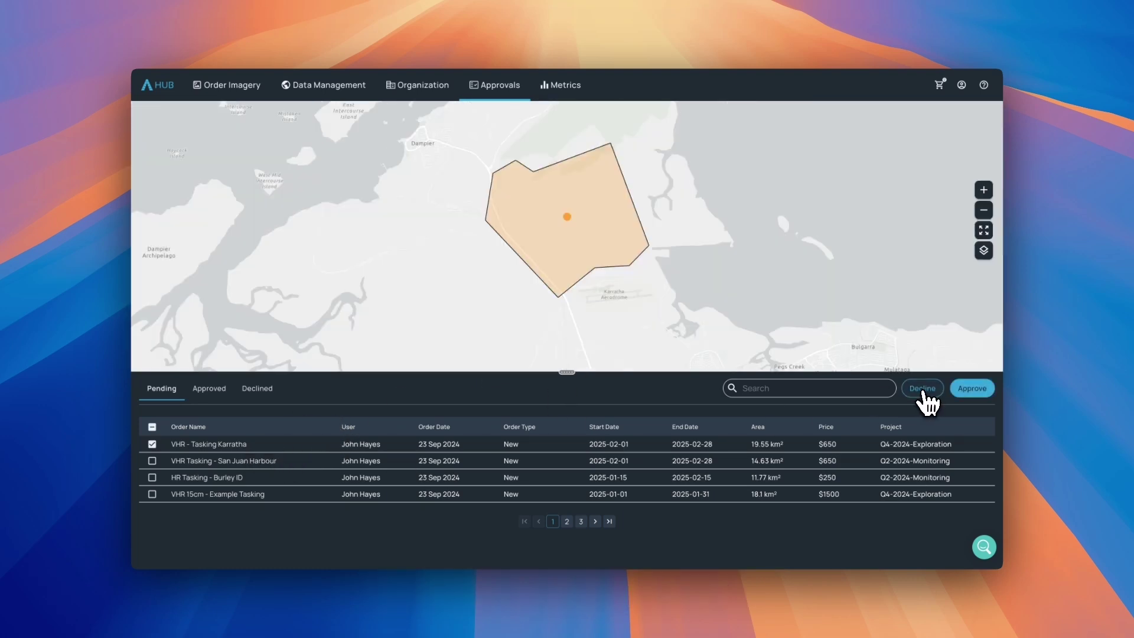
left_click(972, 388)
left_click(767, 262)
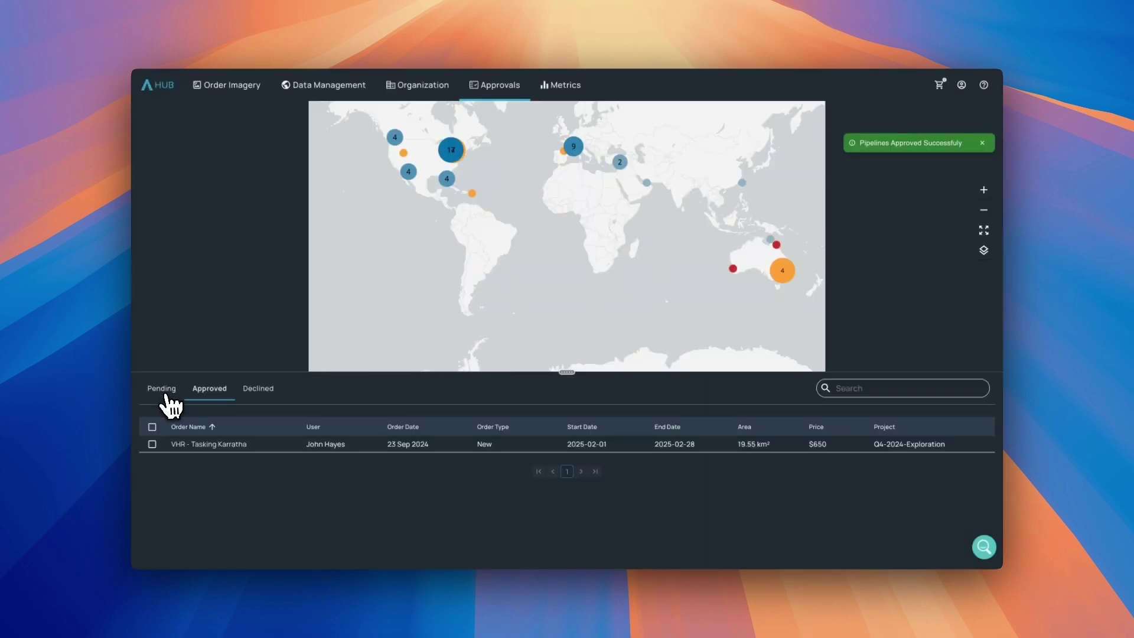
- Decline the HR Tasking - Burley ID request with the reason 'Not required'
left_click(161, 389)
left_click(724, 428)
left_click(724, 428)
left_click(152, 461)
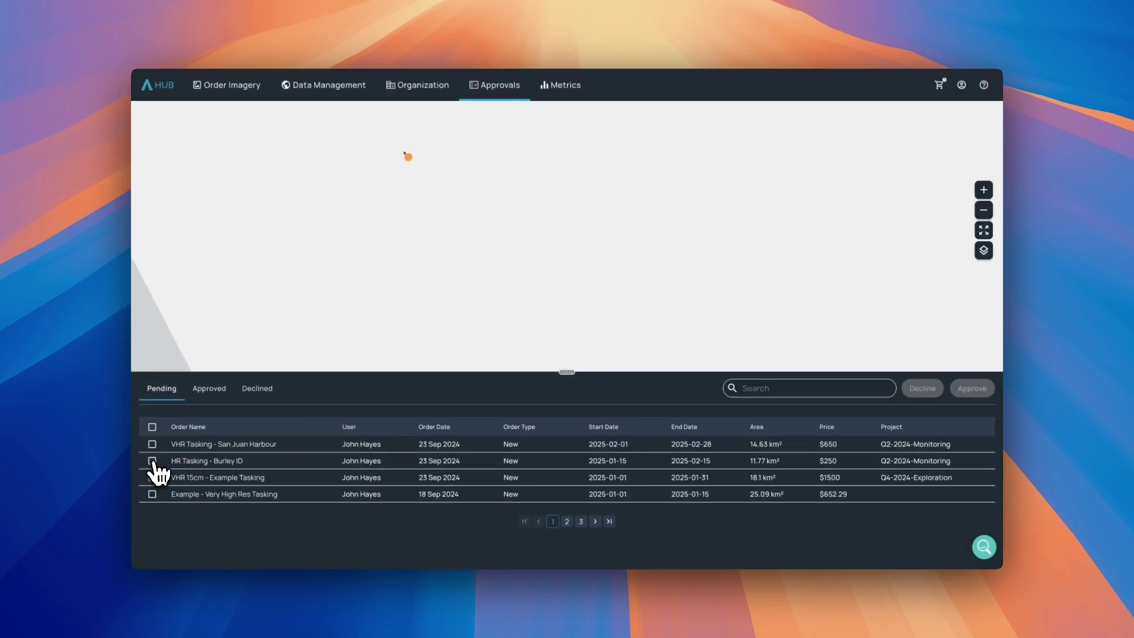
left_click(922, 388)
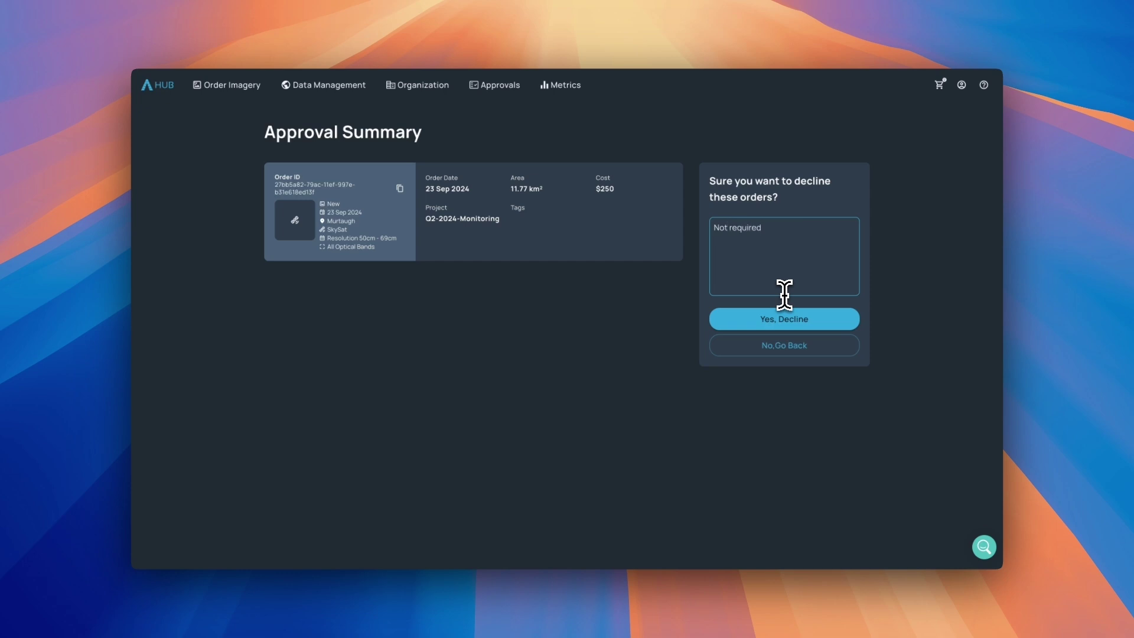
left_click(779, 319)
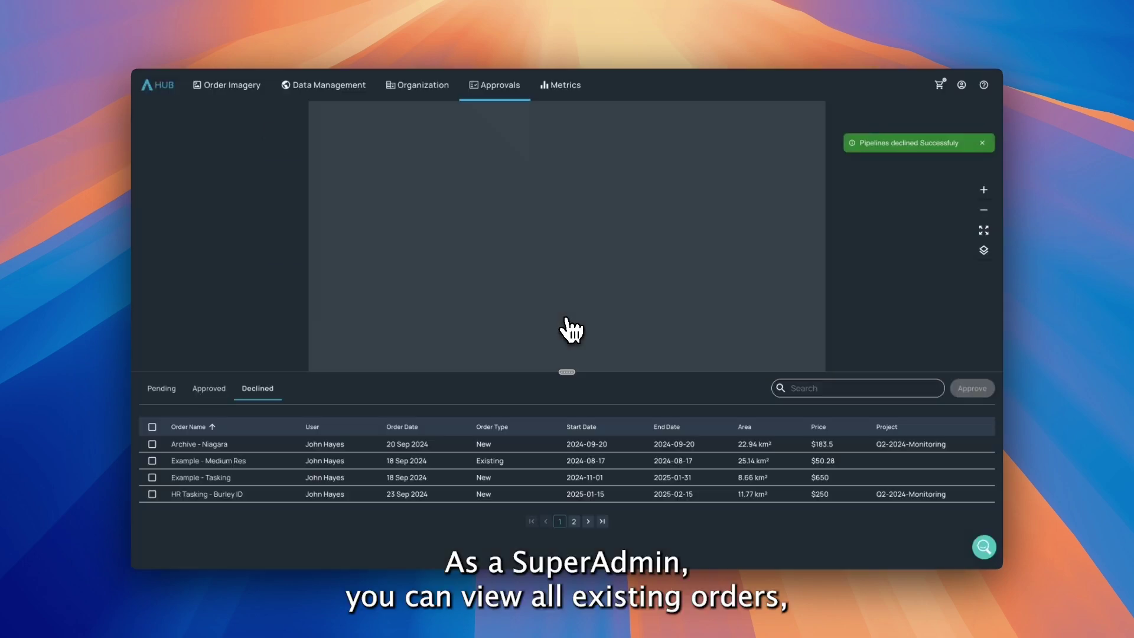
- Check the Karratha order under Approved and the Burley ID request under Declined
left_click(213, 389)
left_click(322, 447)
scroll(572, 289, "down", 2)
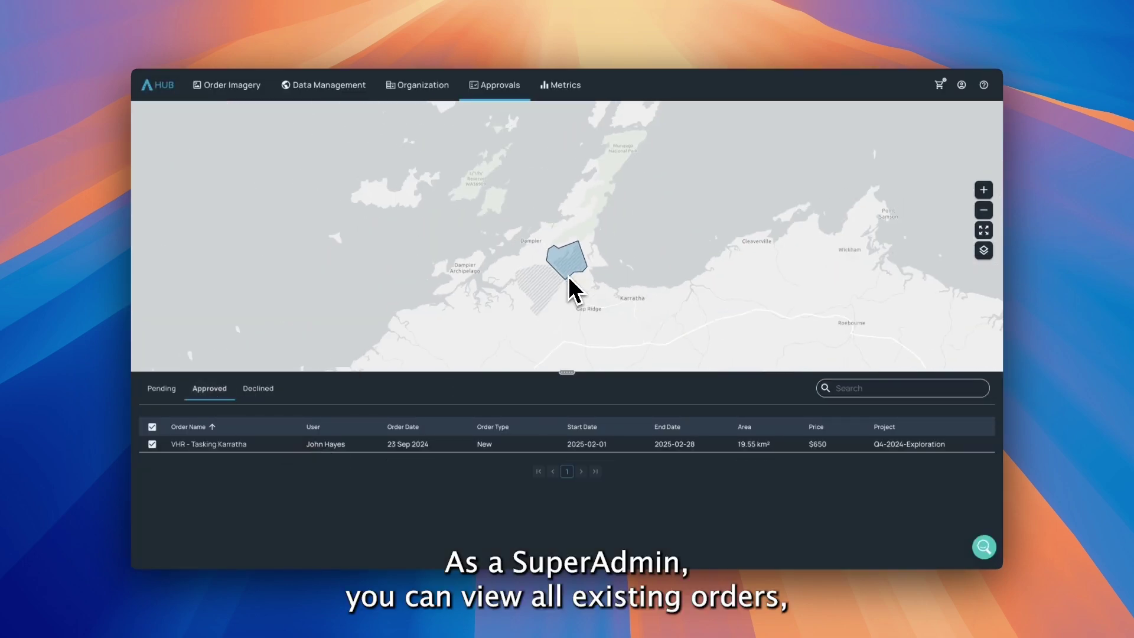
left_click(258, 389)
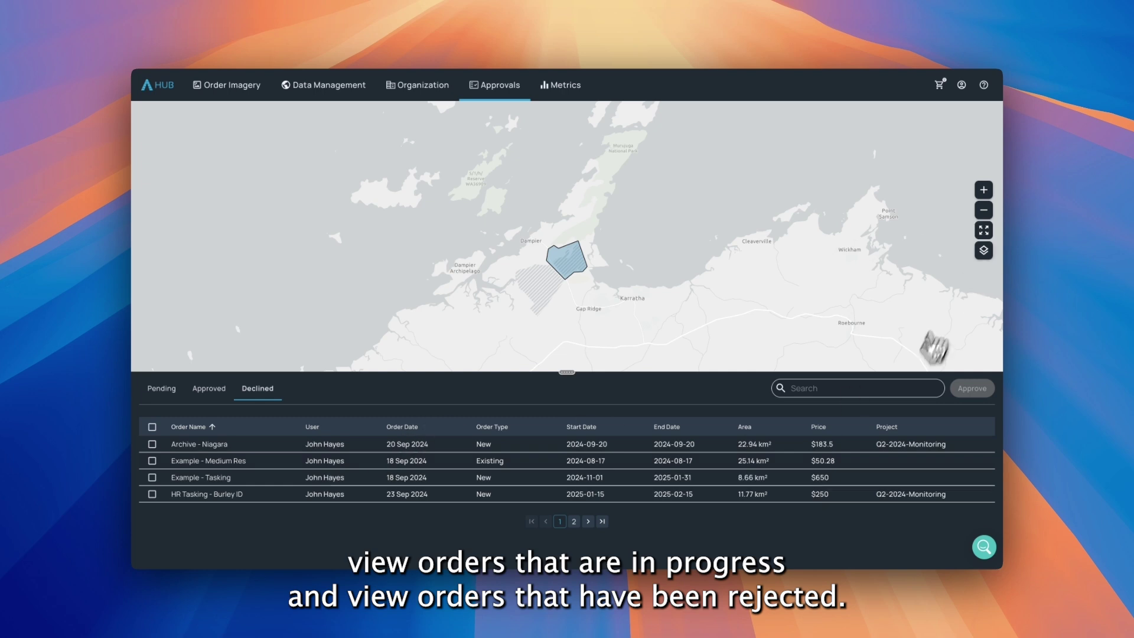
left_click(844, 496)
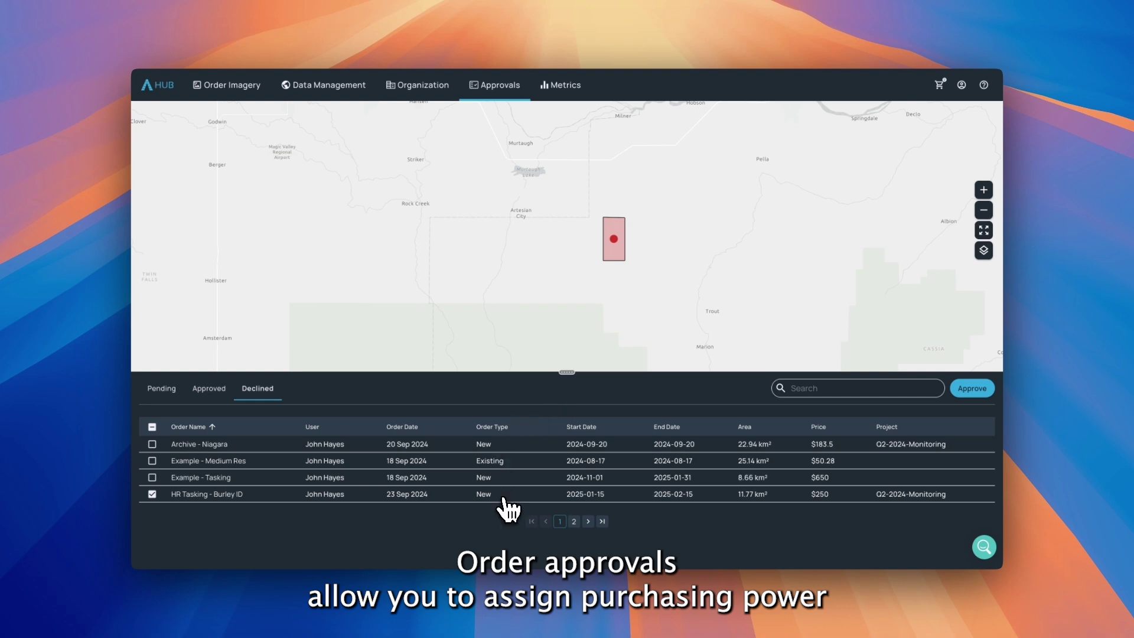
left_click(983, 231)
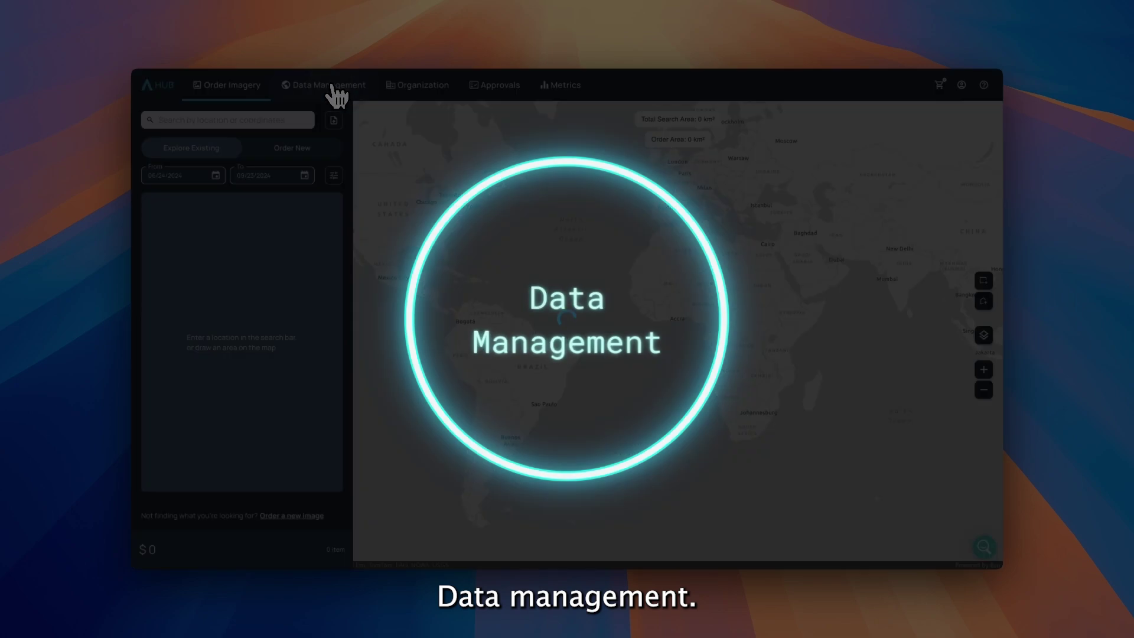
- Locate the Las Vegas airport order in Data Management and copy its WMTS URL
left_click(331, 85)
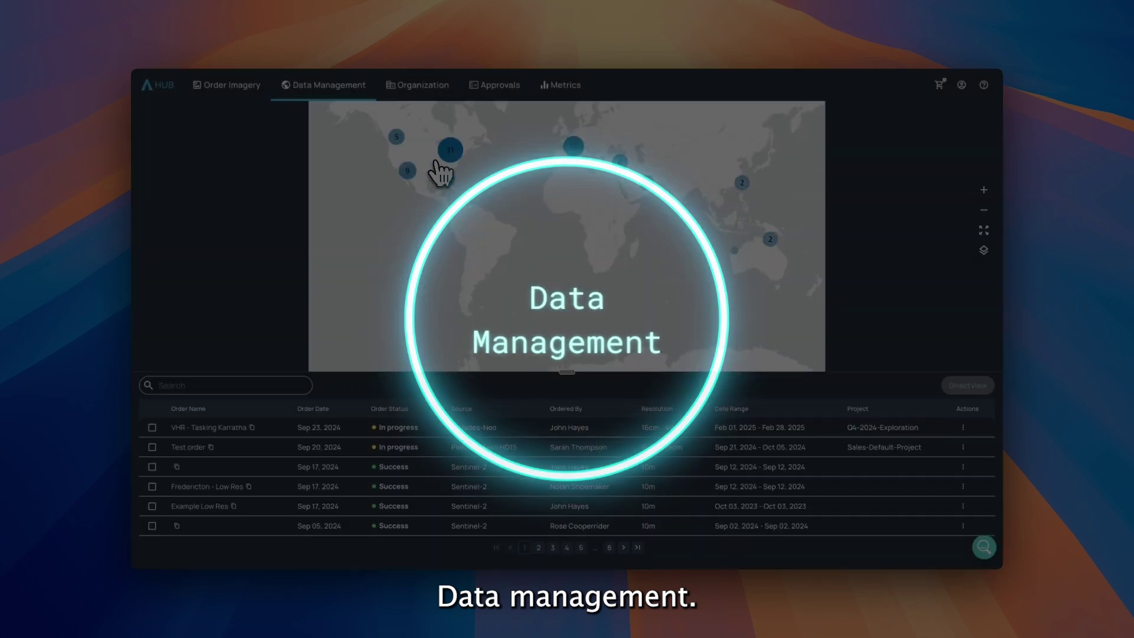
scroll(413, 189, "up", 5)
scroll(390, 224, "up", 5)
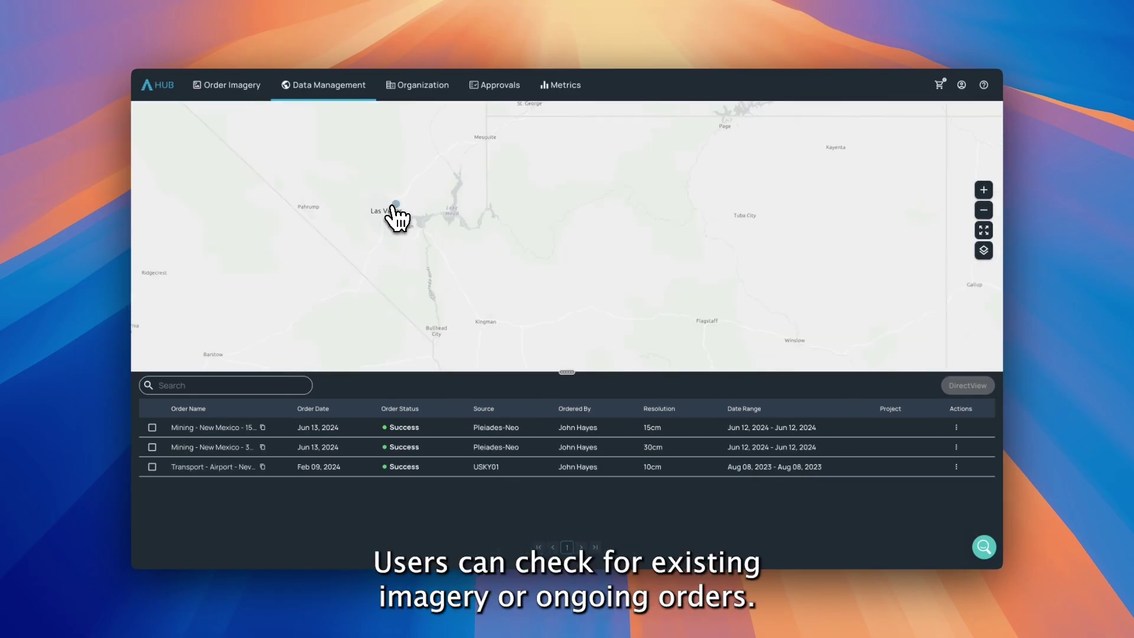
scroll(593, 269, "up", 3)
left_click_drag(588, 198, 564, 214)
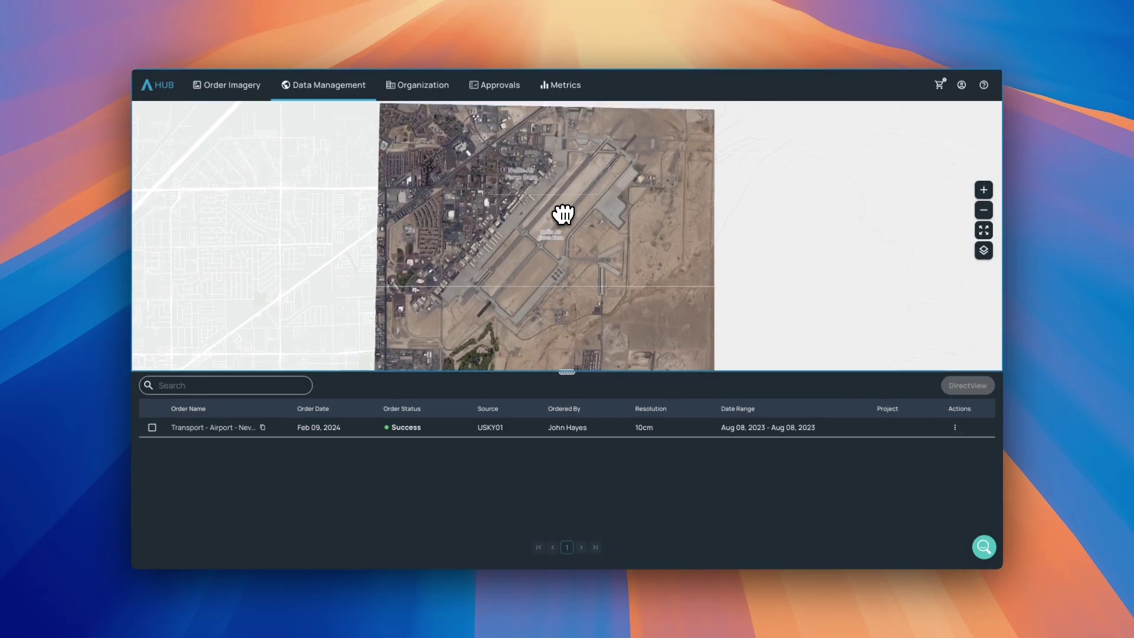
left_click(955, 427)
left_click(952, 489)
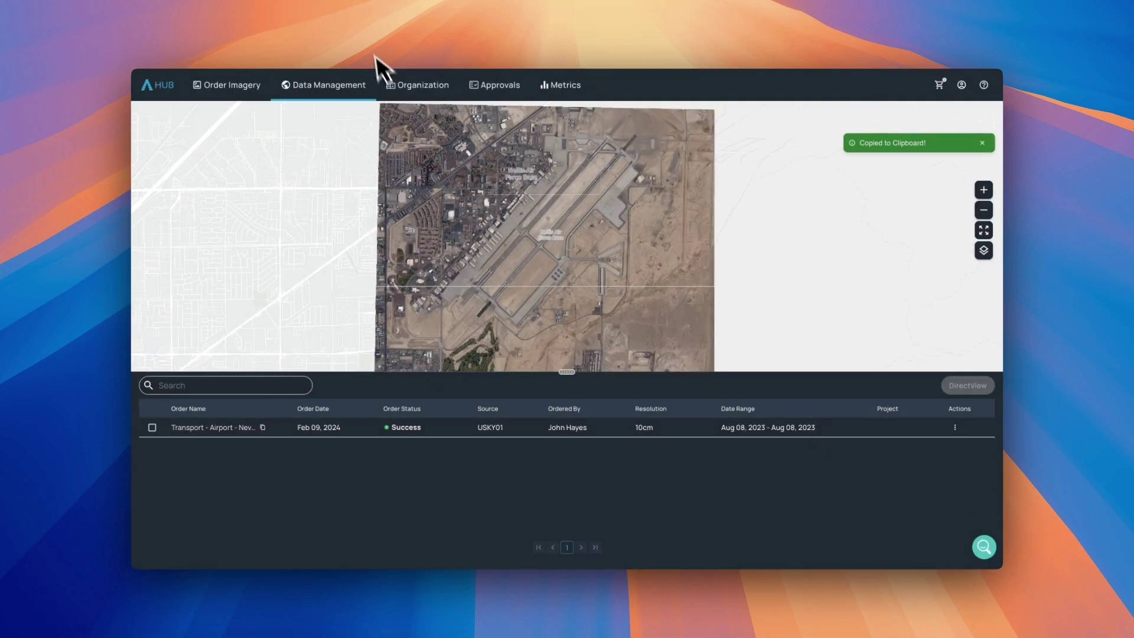
left_click(351, 36)
- Add the copied WMTS URL as a new ArcGIS Online item and open it in Map Viewer
left_click(535, 83)
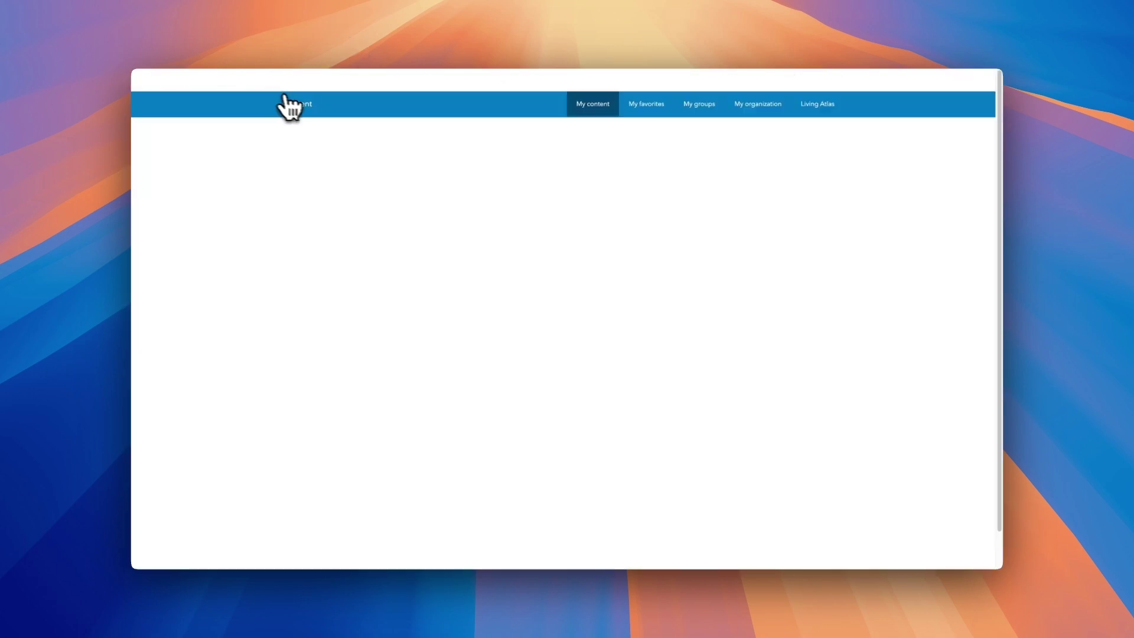
left_click(310, 128)
left_click(597, 304)
left_click(398, 183)
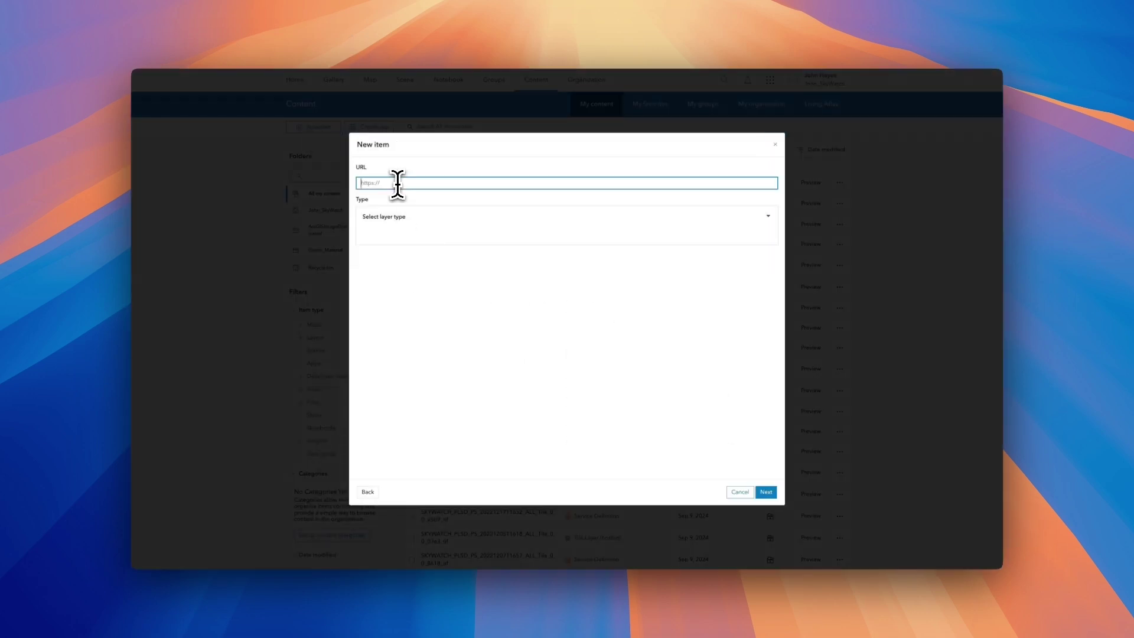
key("super+v")
left_click(770, 493)
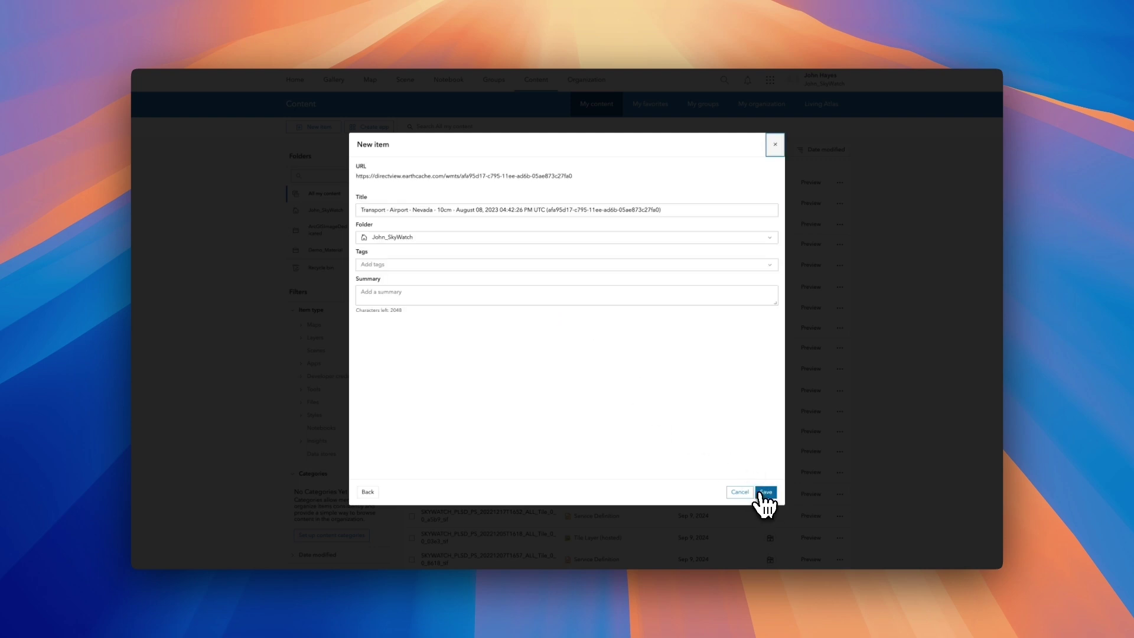
left_click(767, 492)
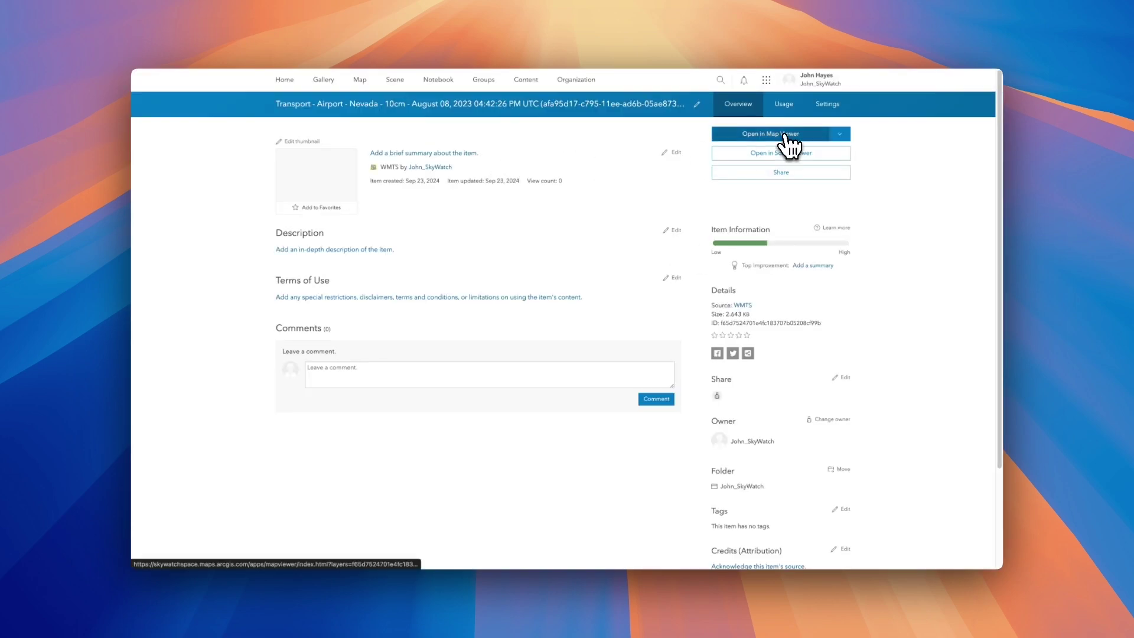
left_click(784, 133)
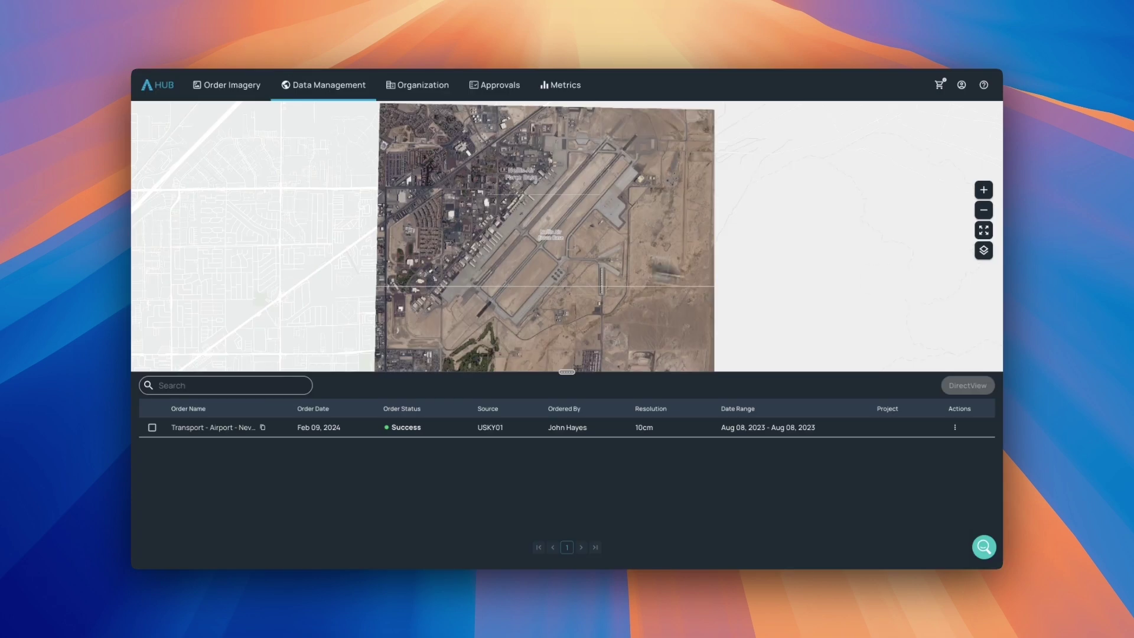
left_click(983, 230)
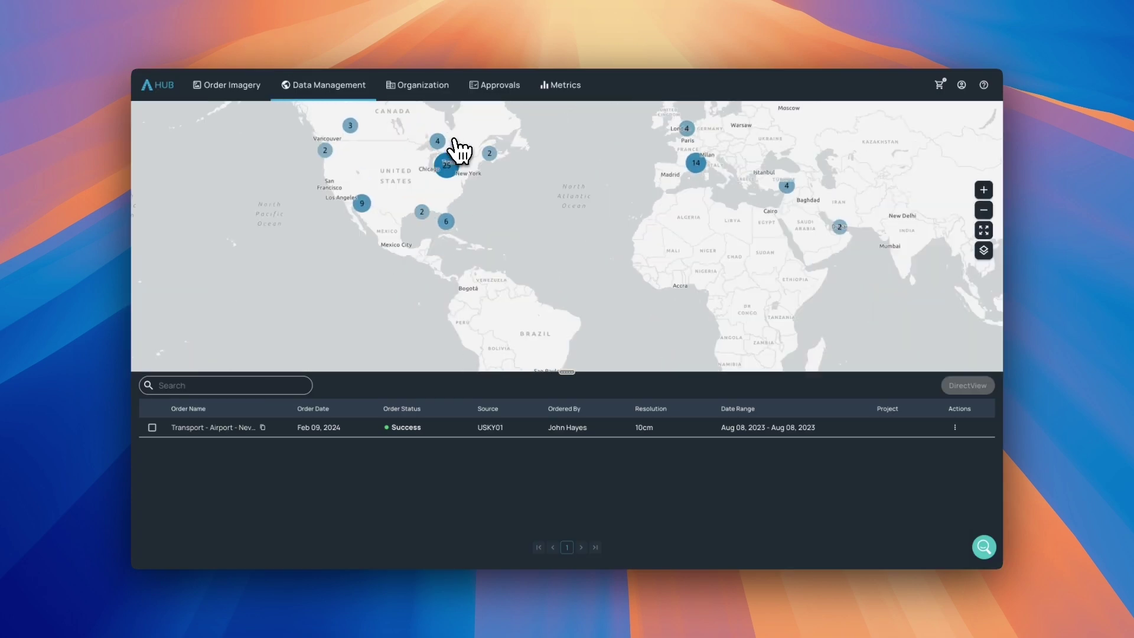
- Select the four Buffalo stadium orders and generate a shareable DirectView of them
scroll(458, 147, "up", 3)
left_click(482, 187)
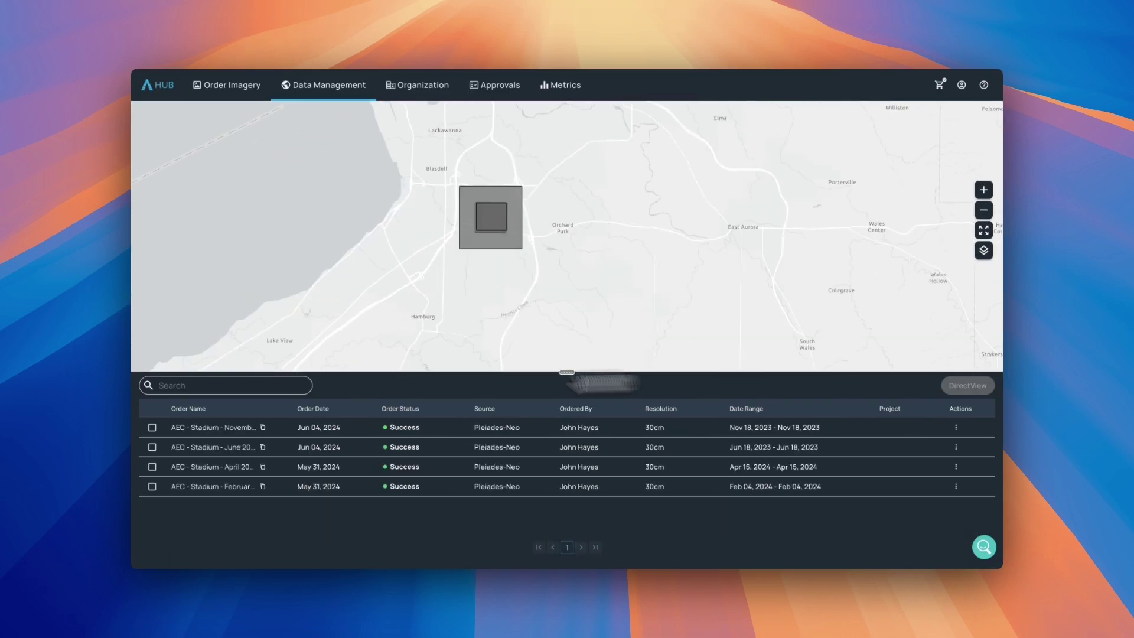
left_click(152, 427)
left_click(152, 447)
left_click(152, 467)
left_click(151, 486)
left_click(952, 387)
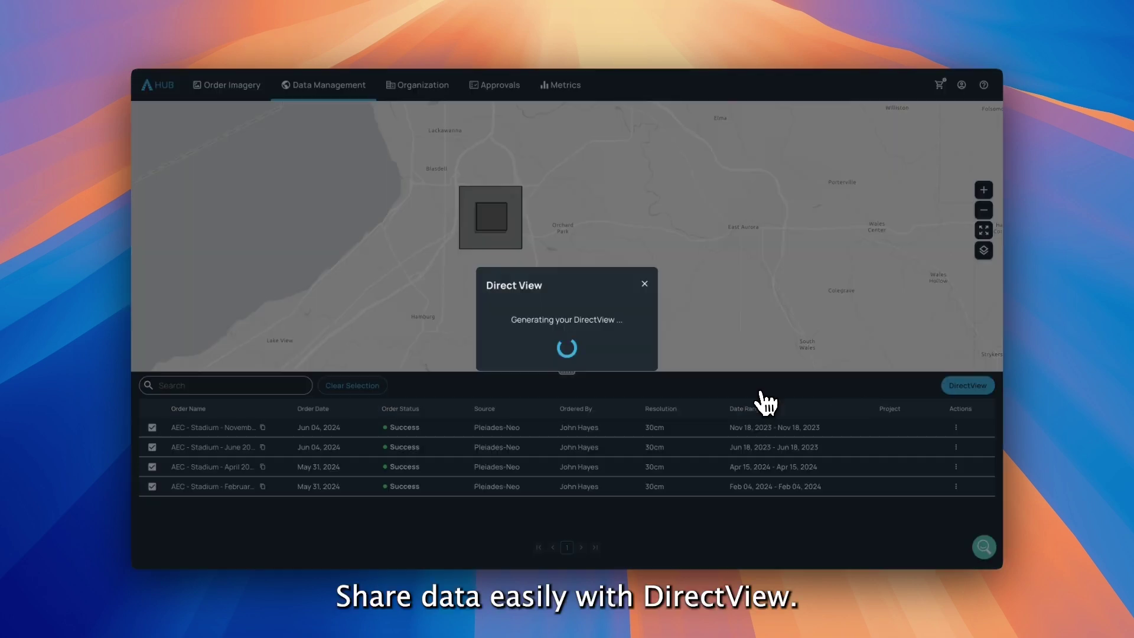
left_click(577, 366)
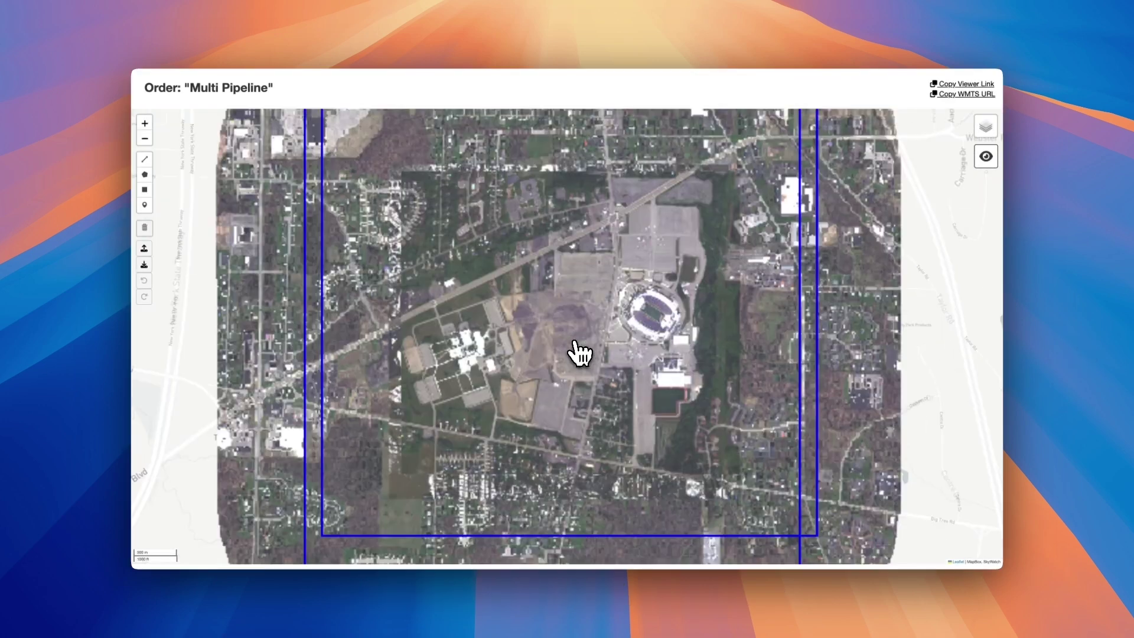
- Toggle the stadium imagery date layers in DirectView to compare dates, then close the viewer
scroll(579, 353, "up", 3)
mouse_move(985, 127)
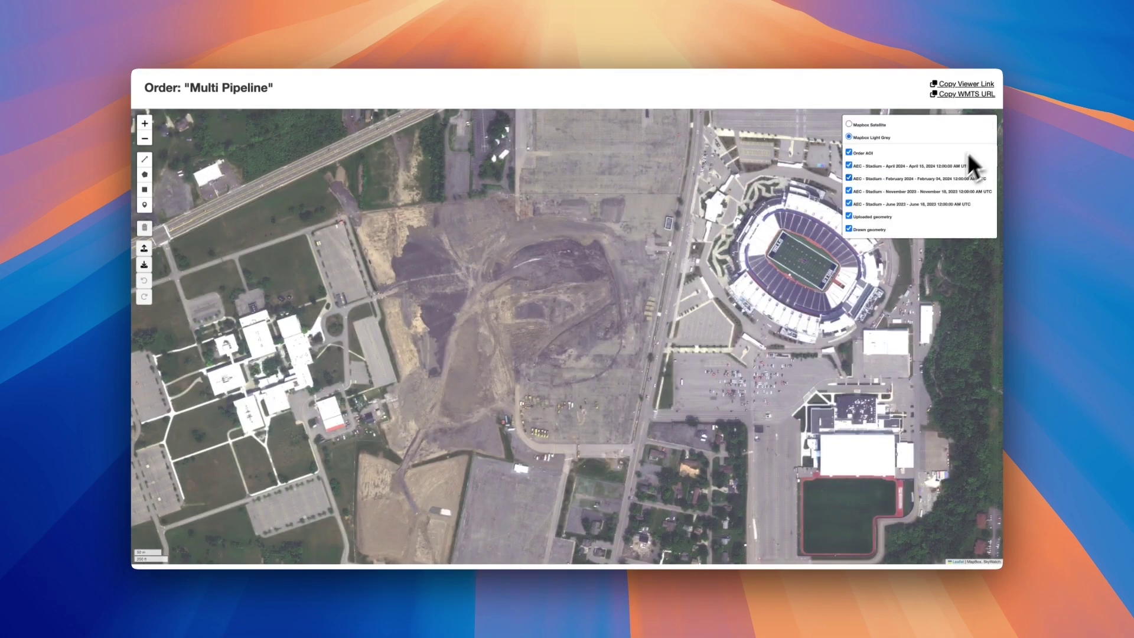
left_click(849, 203)
left_click(849, 190)
left_click(848, 177)
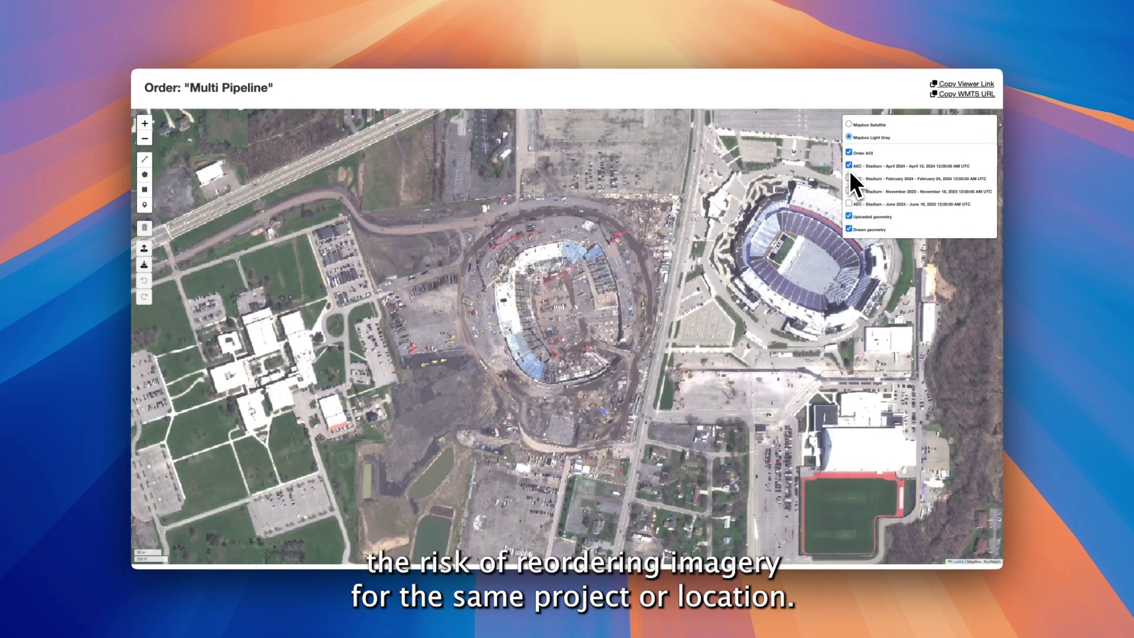
left_click(848, 178)
left_click(850, 191)
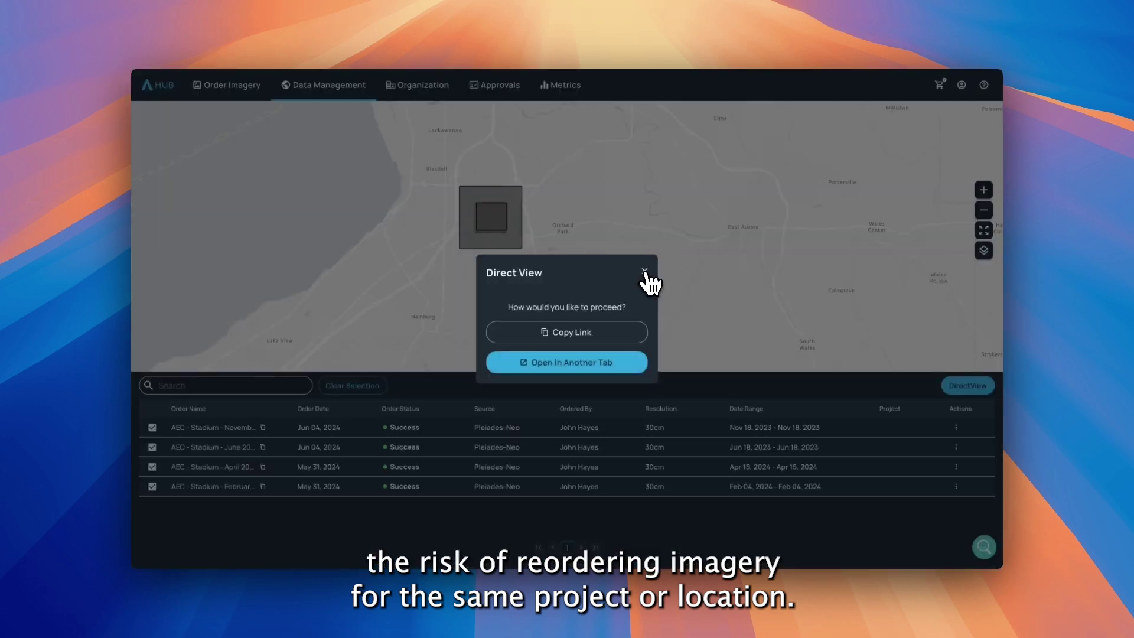
left_click(645, 272)
left_click(983, 229)
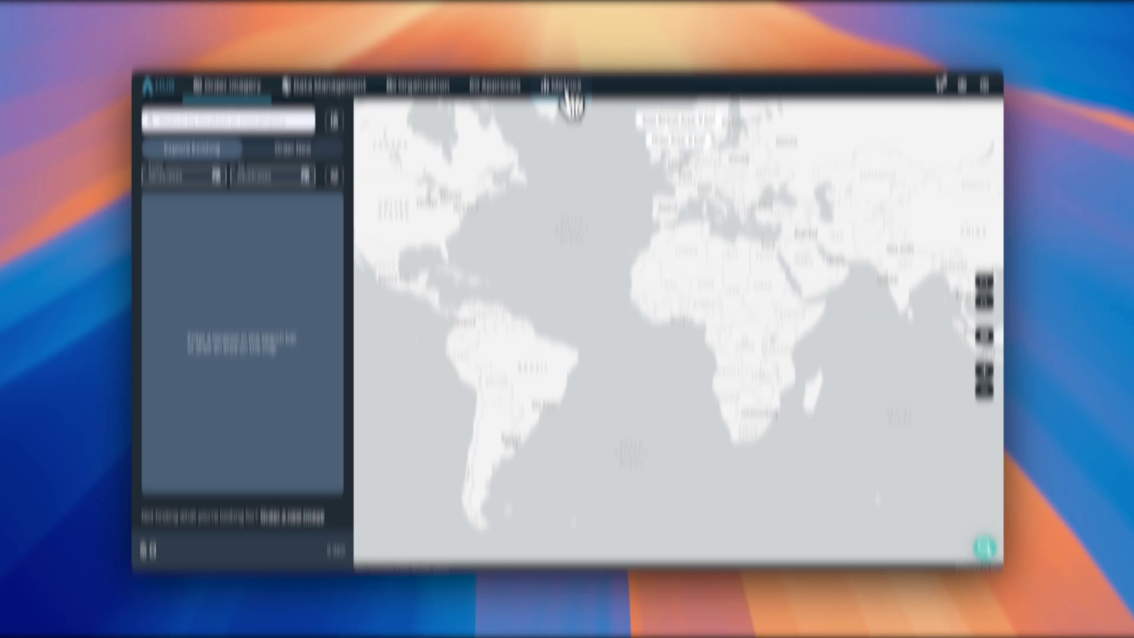
left_click(564, 89)
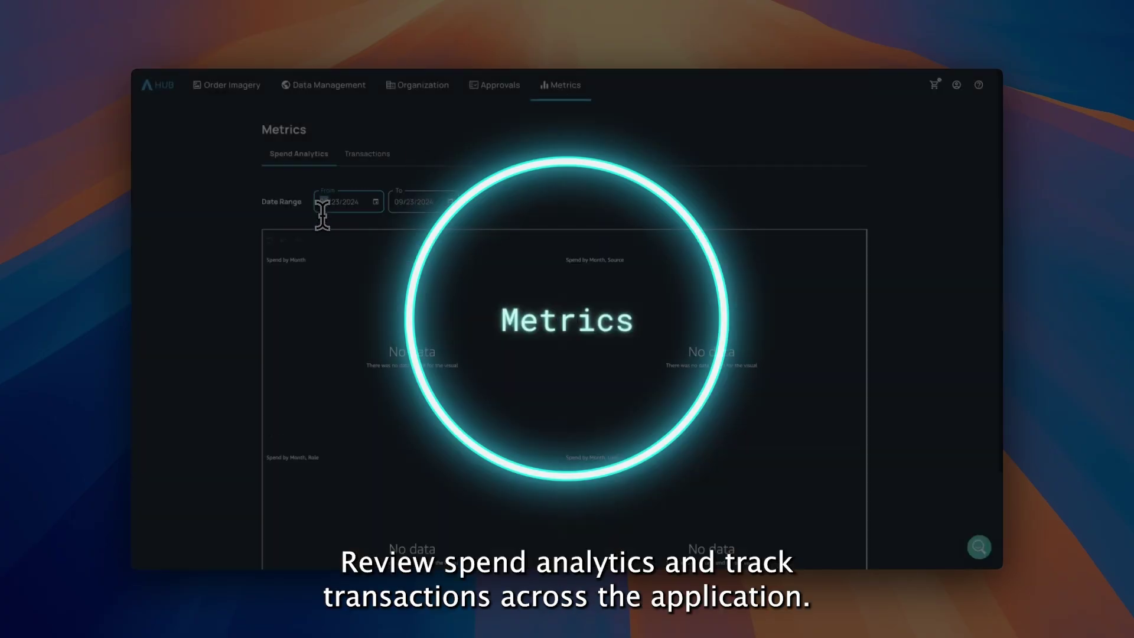
- Scroll the spend metrics dashboard, then enlarge and restore the Spend by Month, User chart
scroll(907, 204, "down", 2)
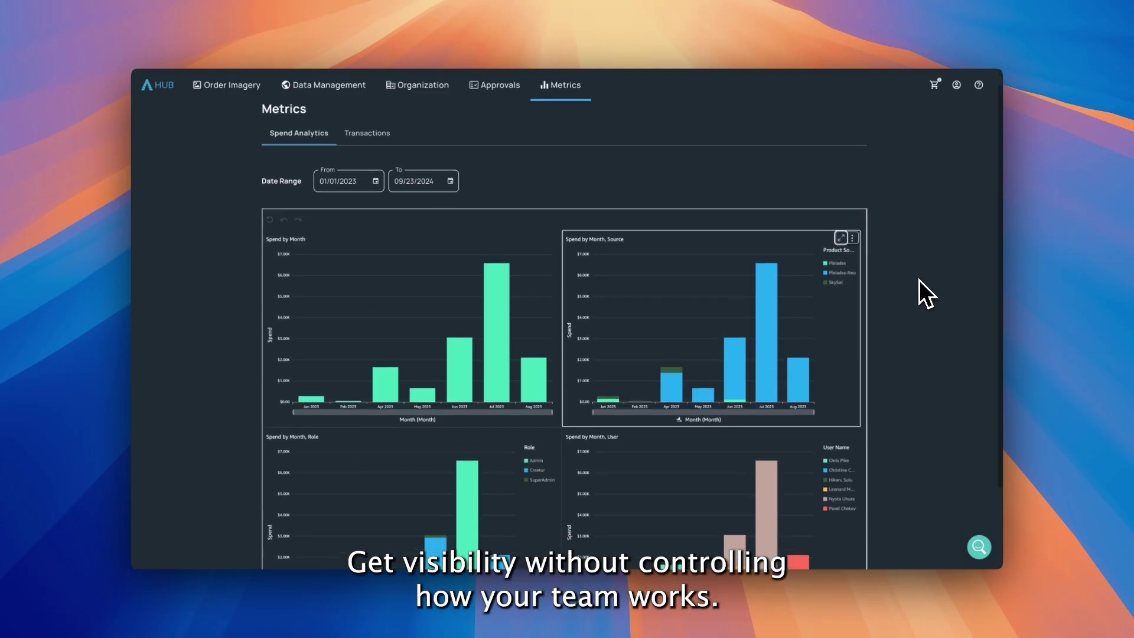
scroll(919, 280, "down", 2)
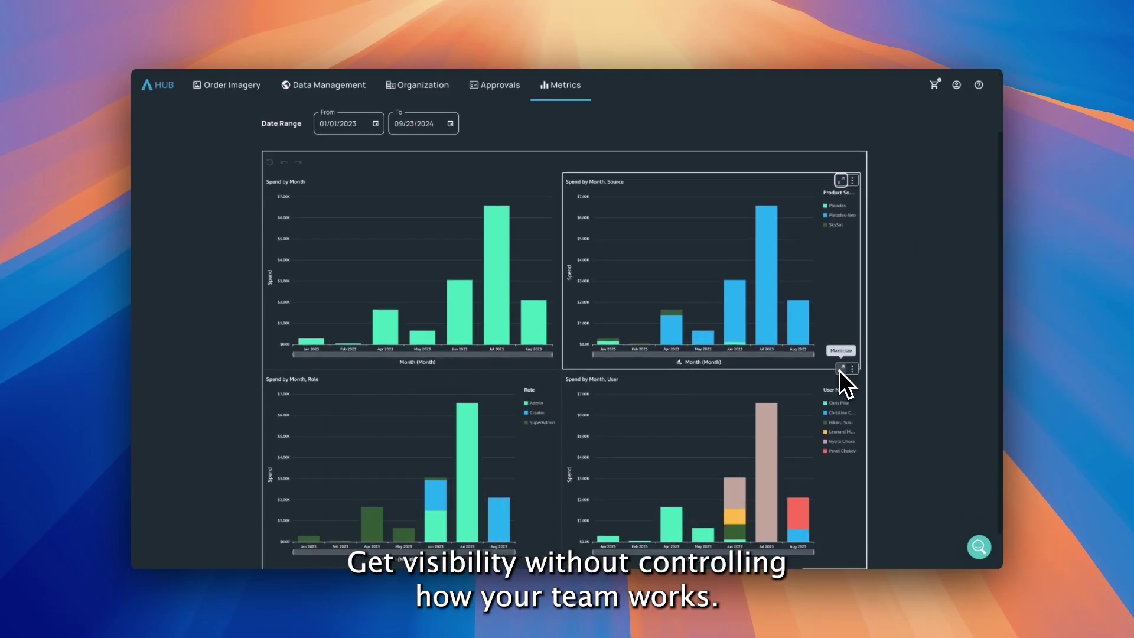
left_click(841, 369)
scroll(646, 437, "down", 1)
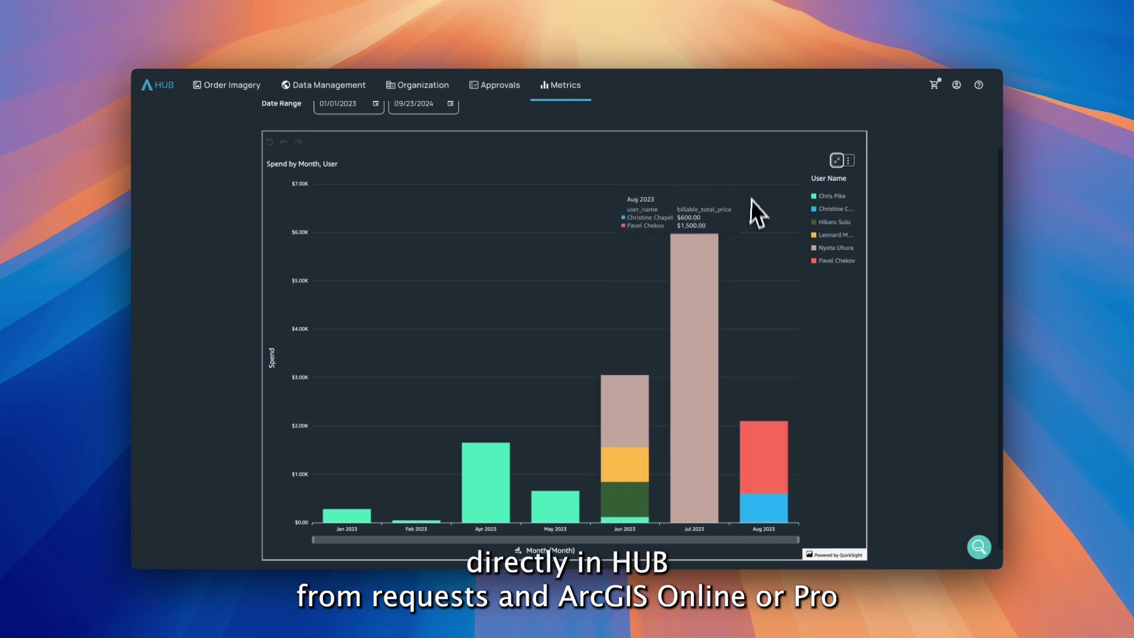
left_click(837, 160)
scroll(896, 296, "down", 1)
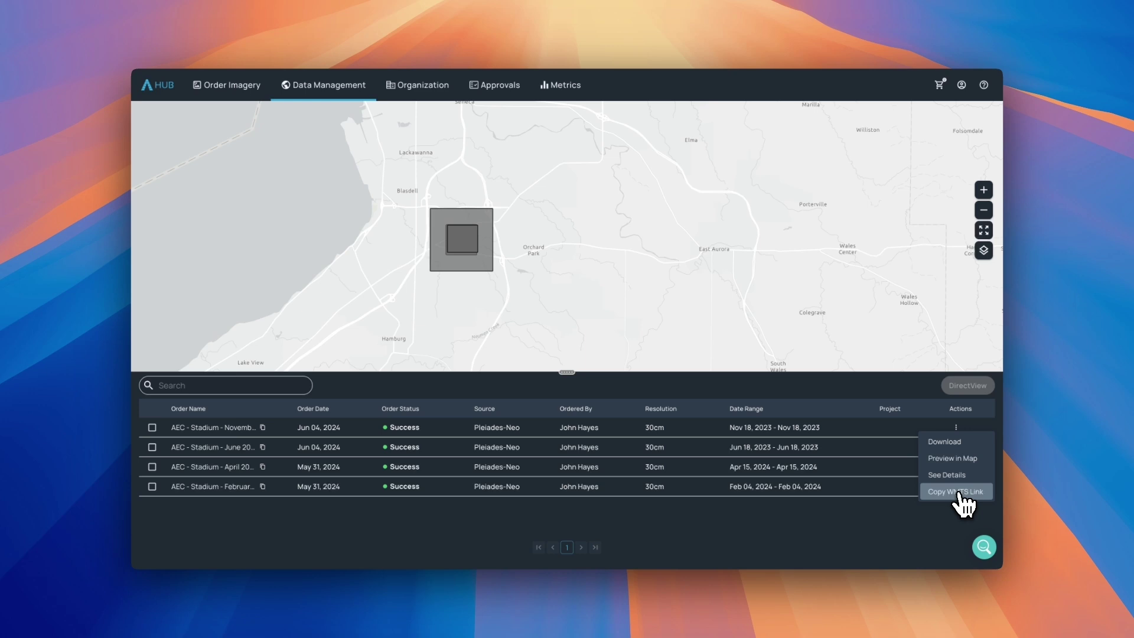
- Copy the November 2023 stadium order's WMTS link from its Actions menu
left_click(958, 493)
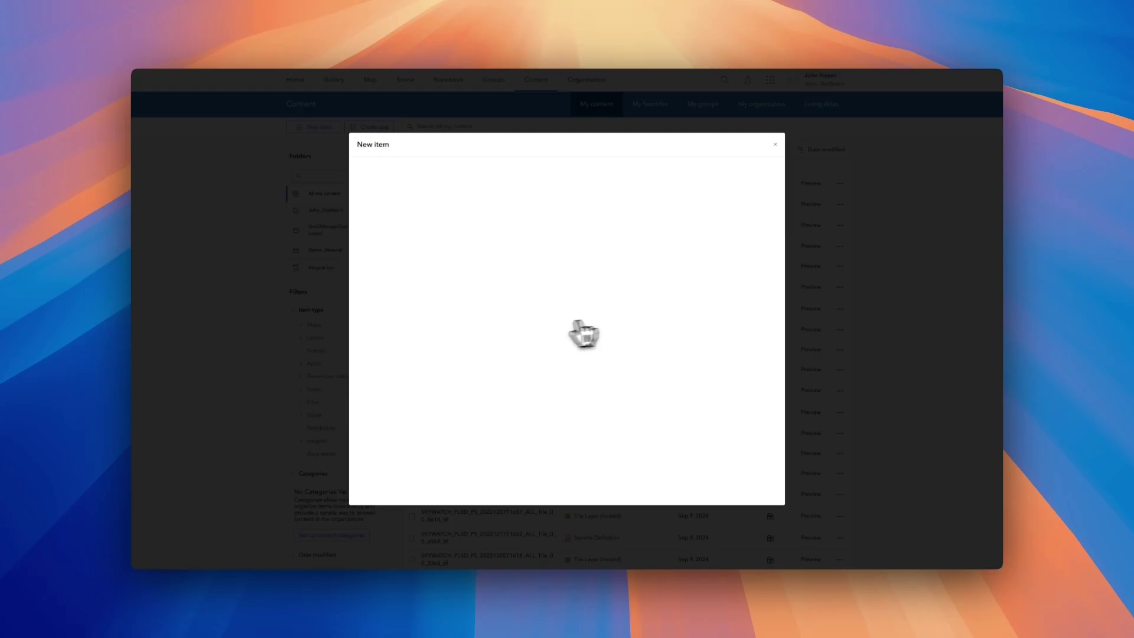
- Create a WMTS (OGC) item from the pasted link, save it, and view it in Map Viewer
left_click(410, 182)
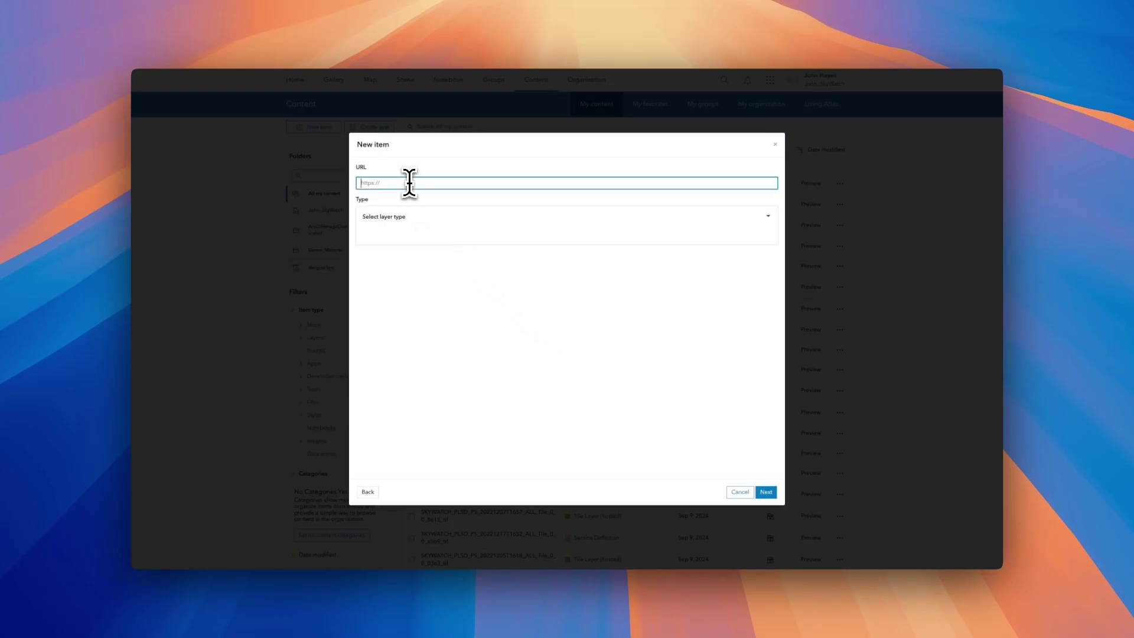
key("super+v")
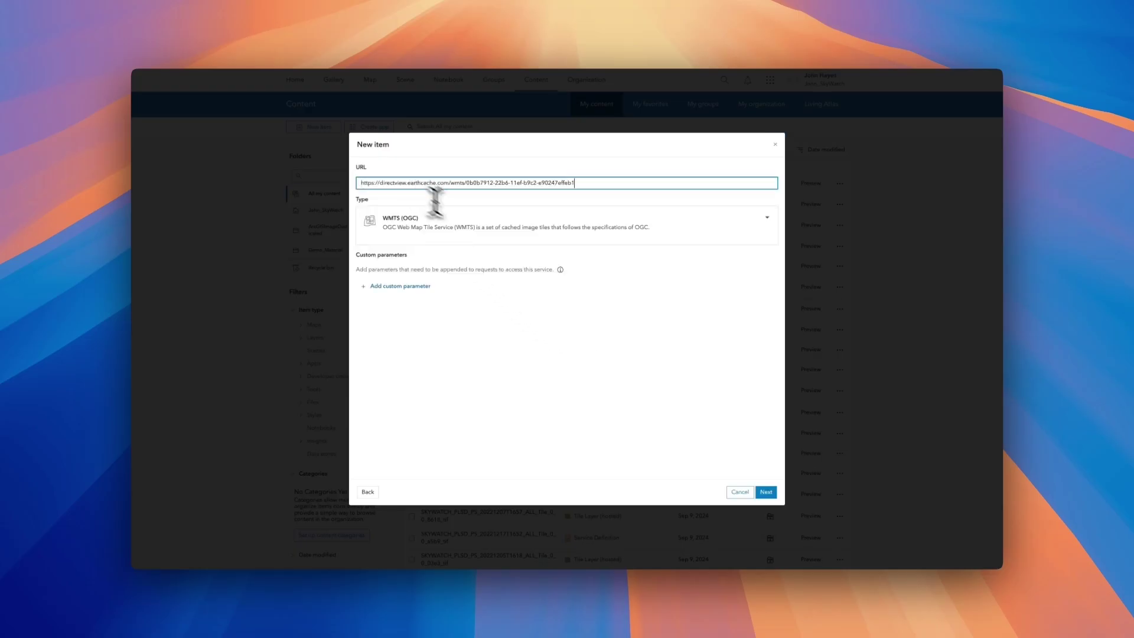
left_click(759, 491)
left_click(768, 492)
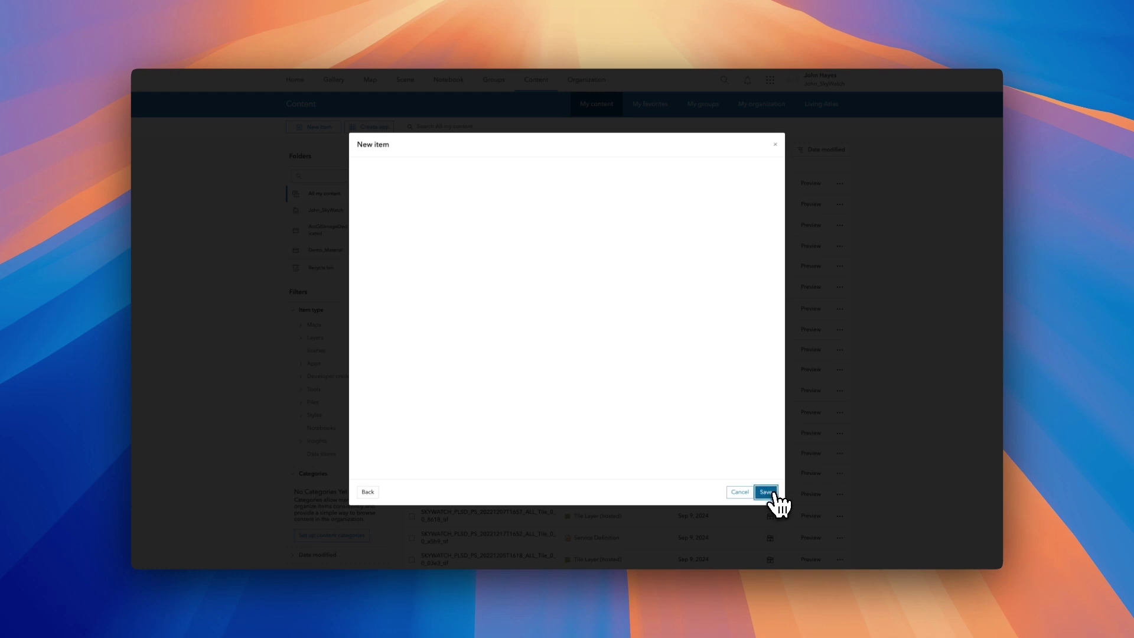
left_click(765, 492)
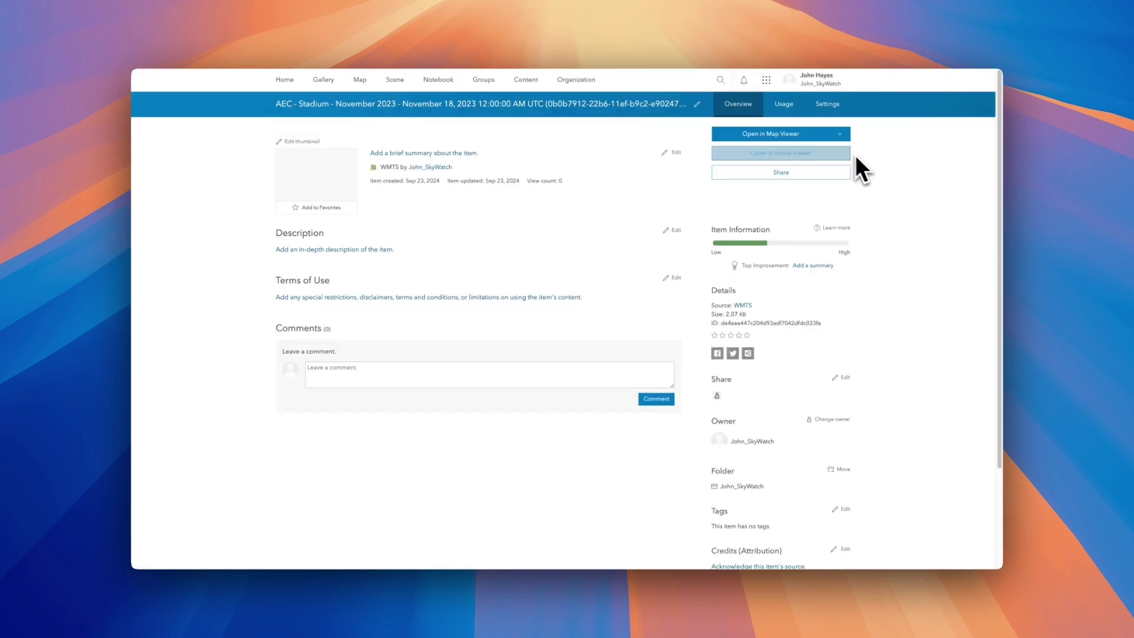
left_click(785, 143)
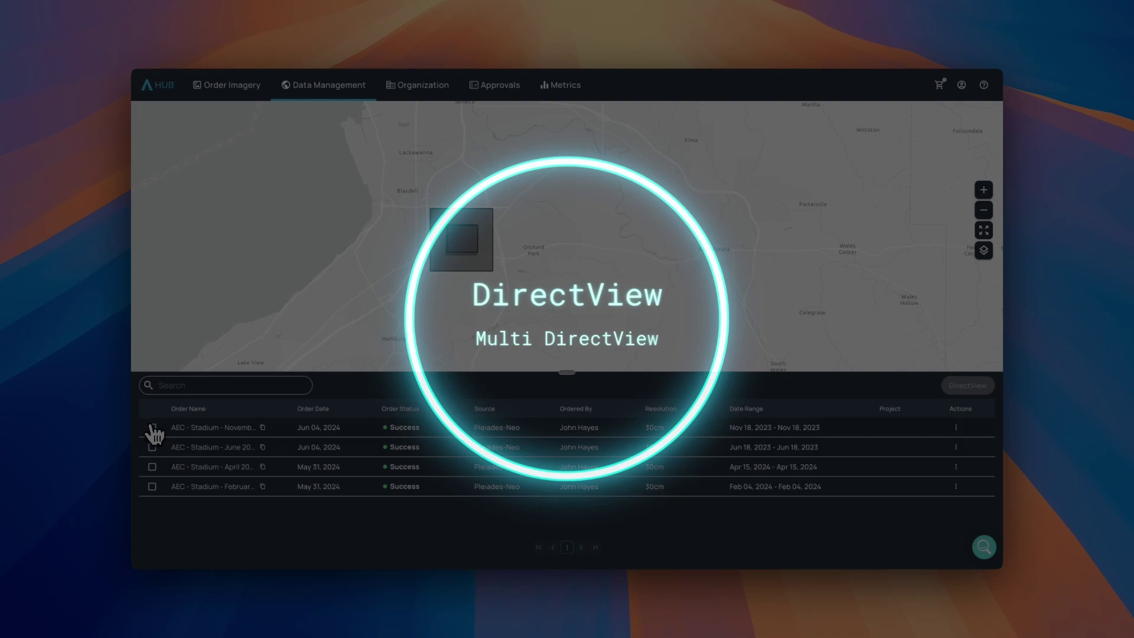
- Select the Nov 18 2023, Jun 18 2023, Apr 15 2024 and Feb 04 2024 orders and generate a DirectView
left_click(151, 427)
left_click(152, 447)
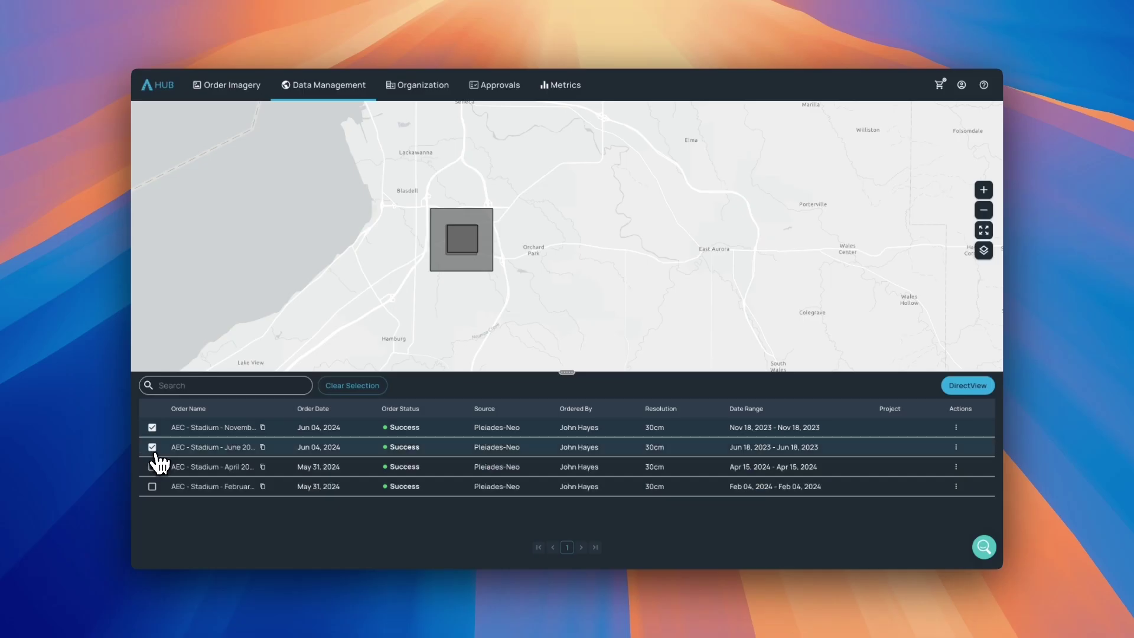
left_click(151, 466)
left_click(152, 486)
left_click(967, 385)
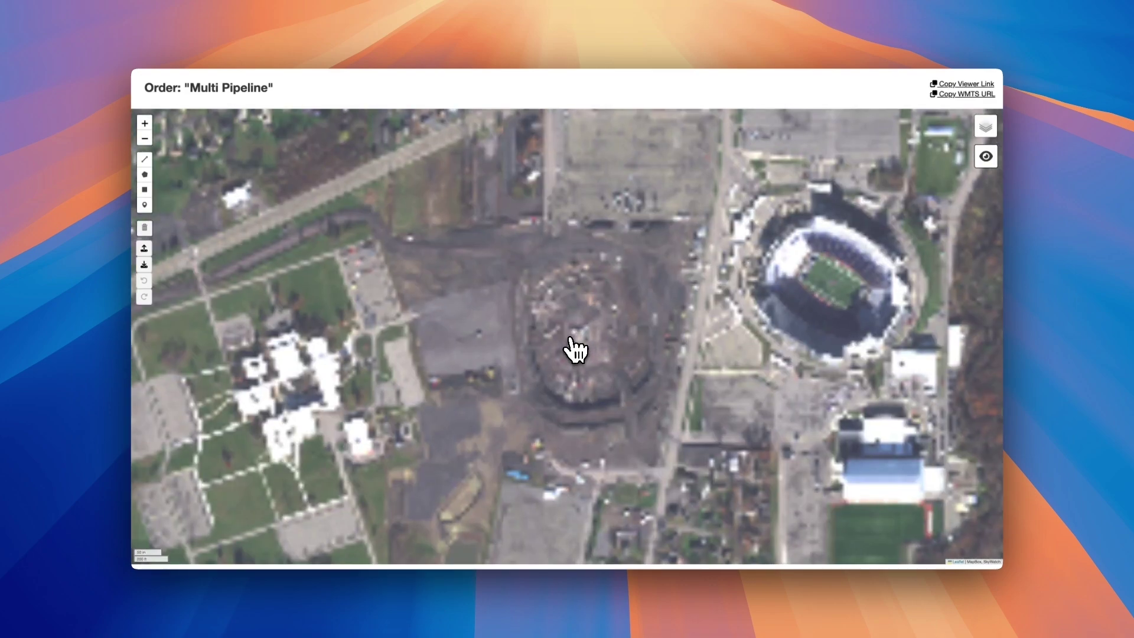
mouse_move(987, 147)
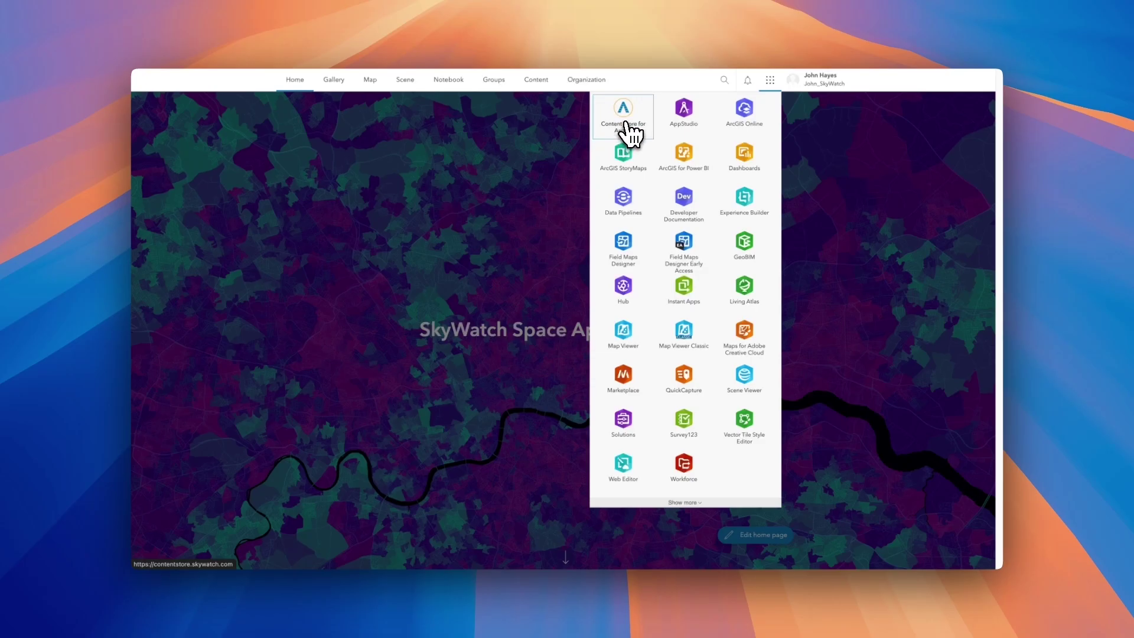
- In Content Store, list orders newest first and show the Keystone Leak order's area on the map
left_click(625, 137)
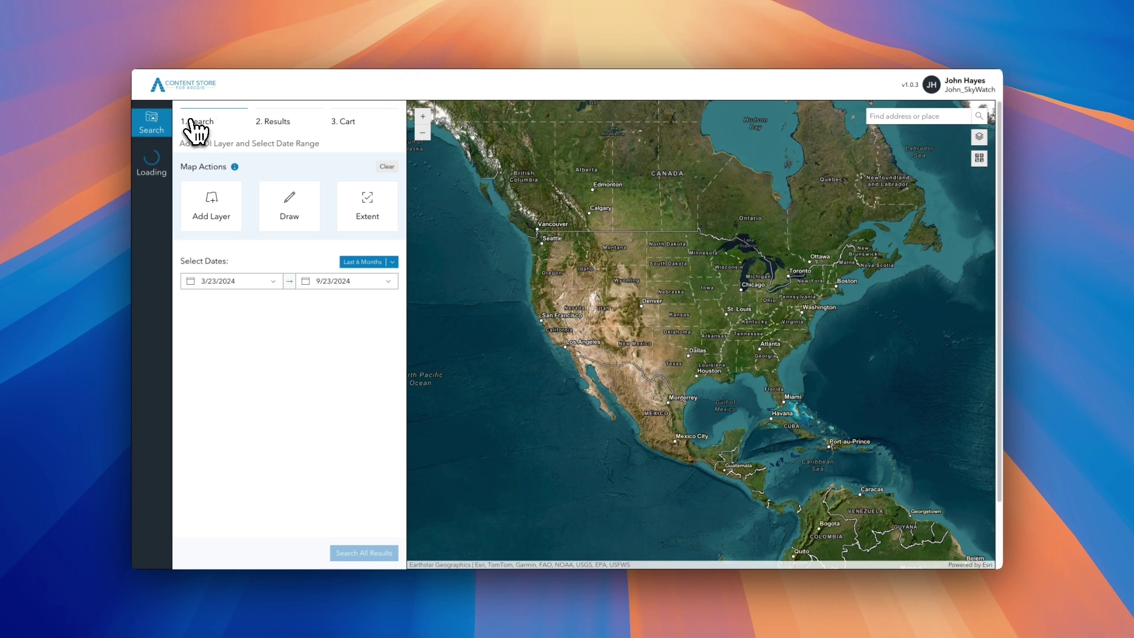
left_click(156, 169)
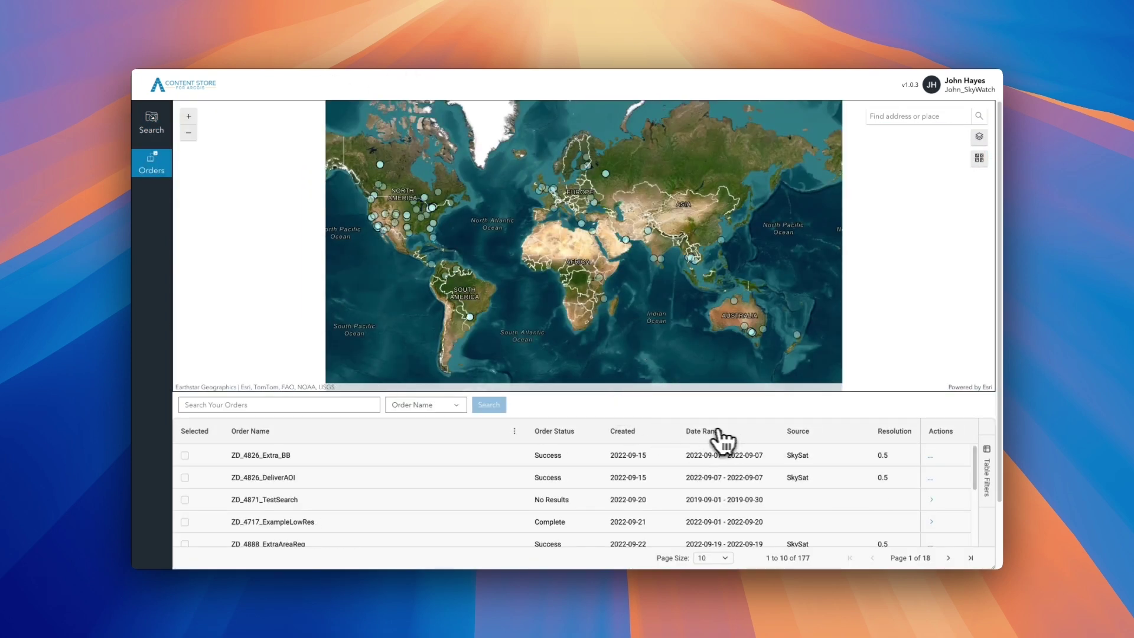
left_click(623, 431)
left_click(623, 431)
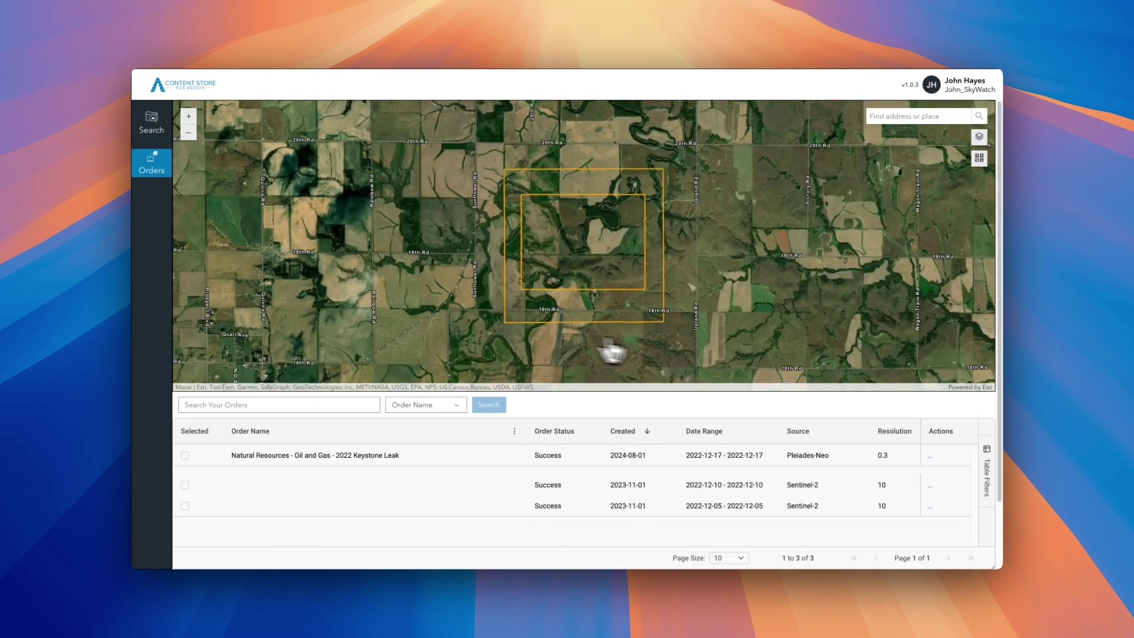
- Review the Keystone Leak order's details, then publish its imagery to ArcGIS
left_click(930, 456)
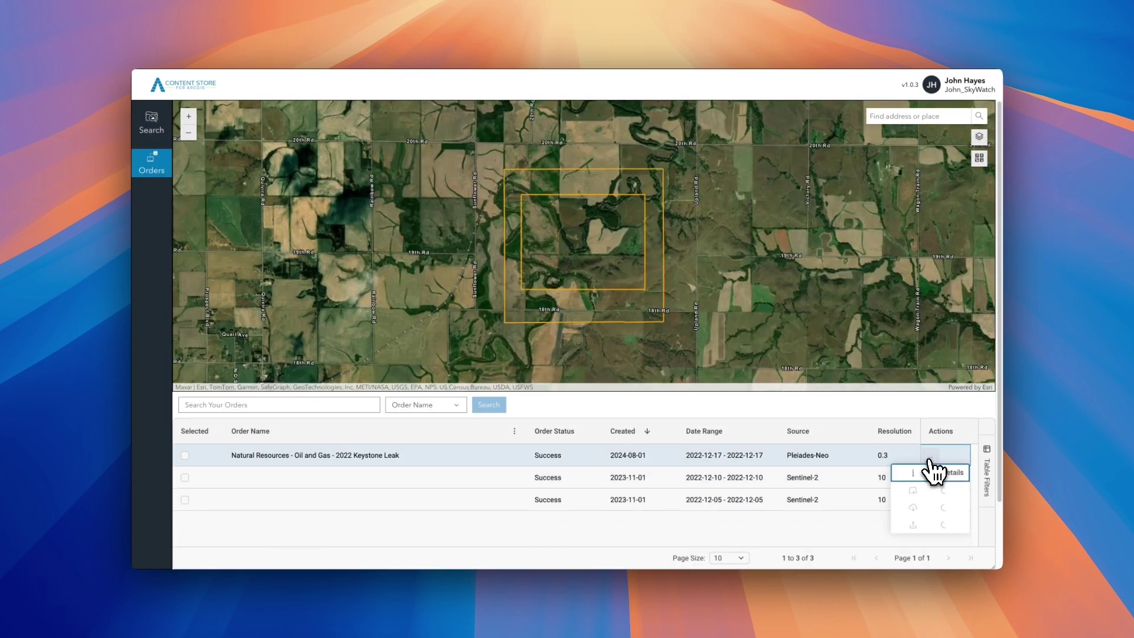
left_click(931, 471)
left_click(745, 197)
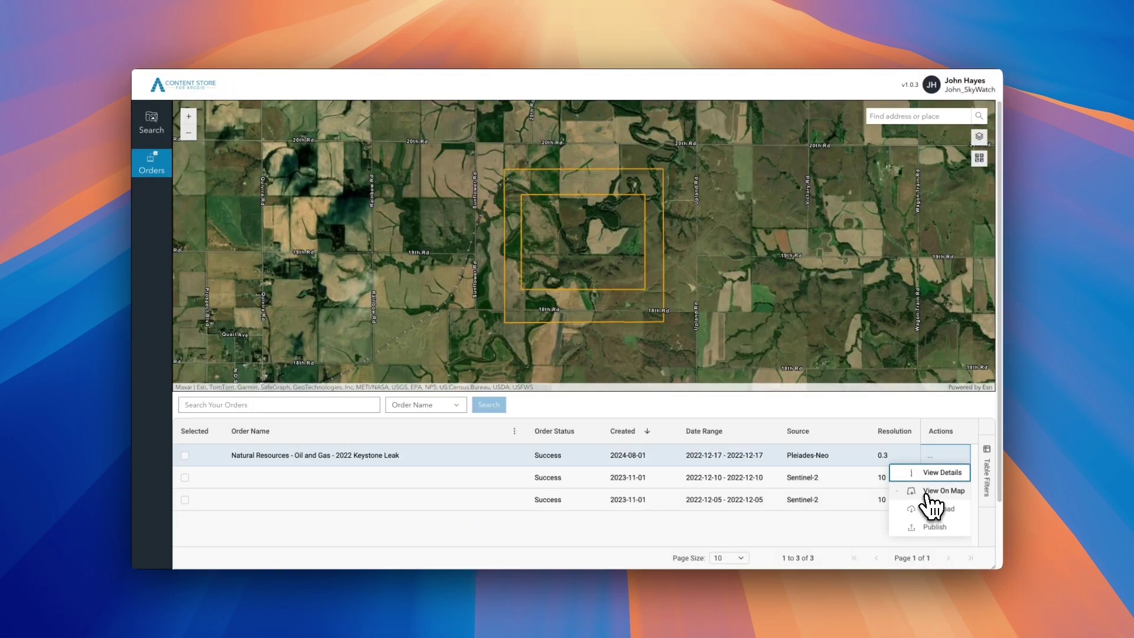
left_click(932, 528)
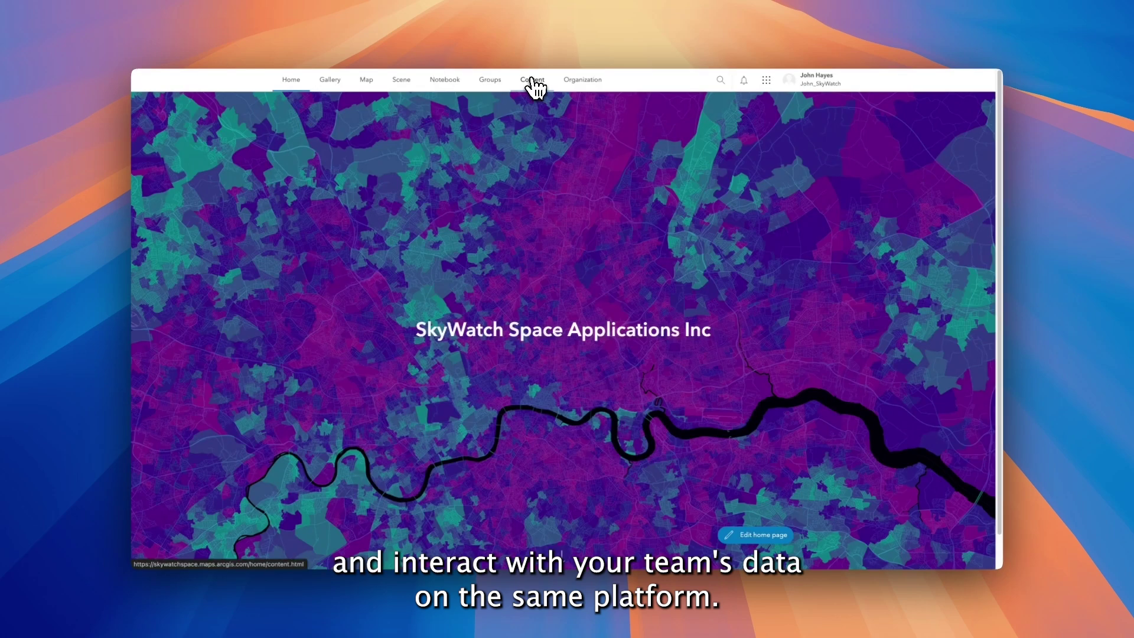
- Search My Content and open the OilandGas2022KeyStoneLeak item
left_click(532, 82)
left_click(438, 127)
type("oil")
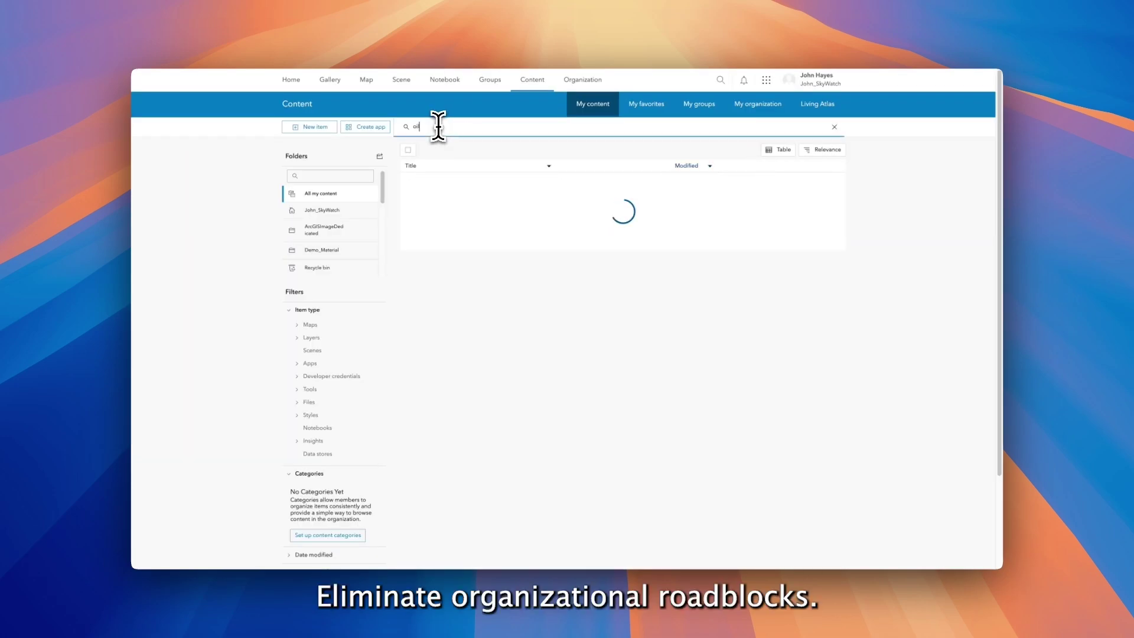
left_click(455, 451)
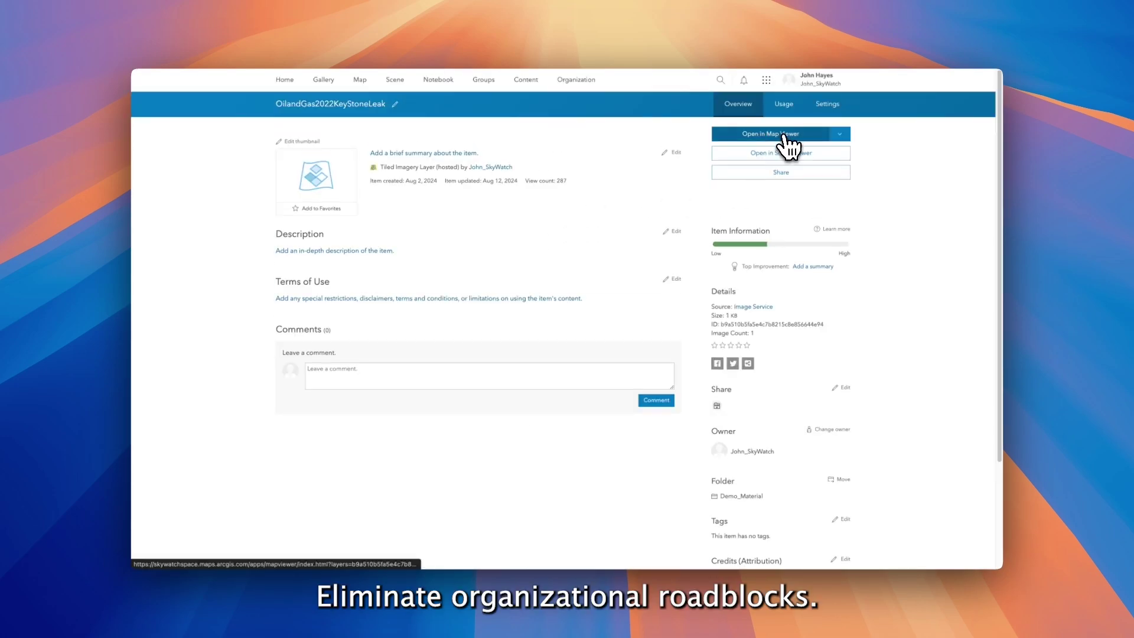
- Show the layer in Map Viewer with a brightening stretch style
left_click(781, 134)
left_click(993, 121)
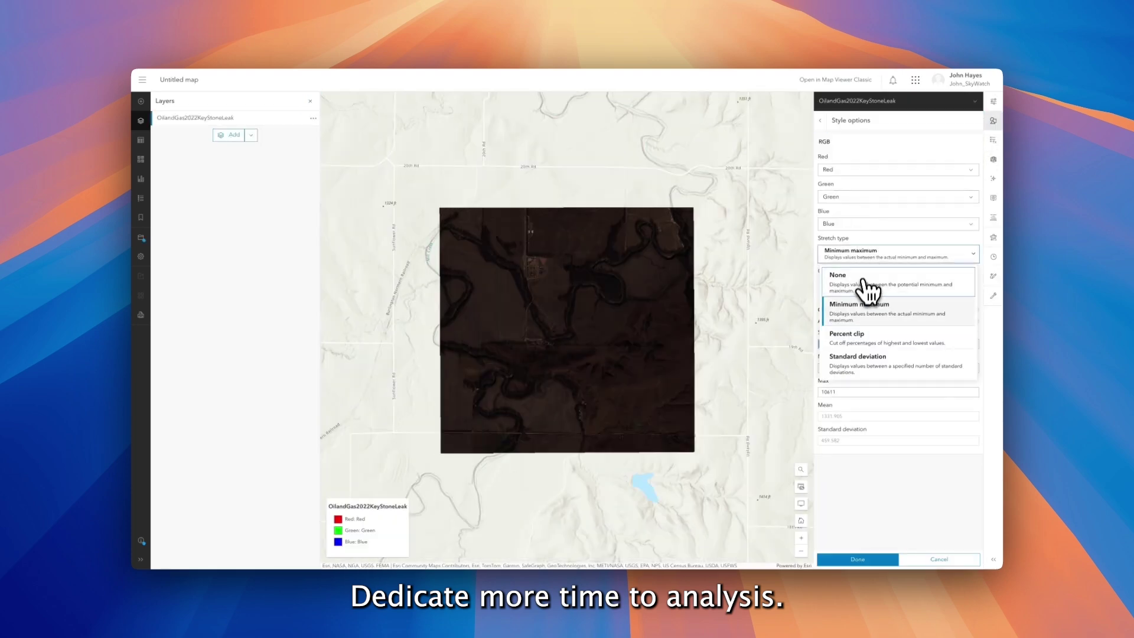
left_click(866, 292)
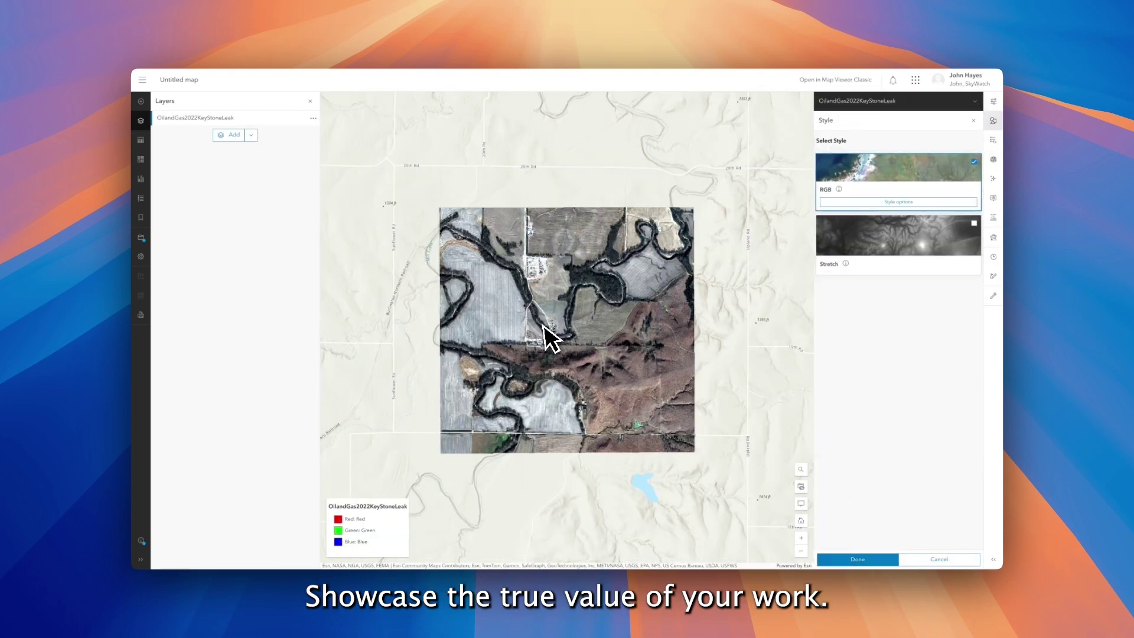
scroll(551, 339, "up", 5)
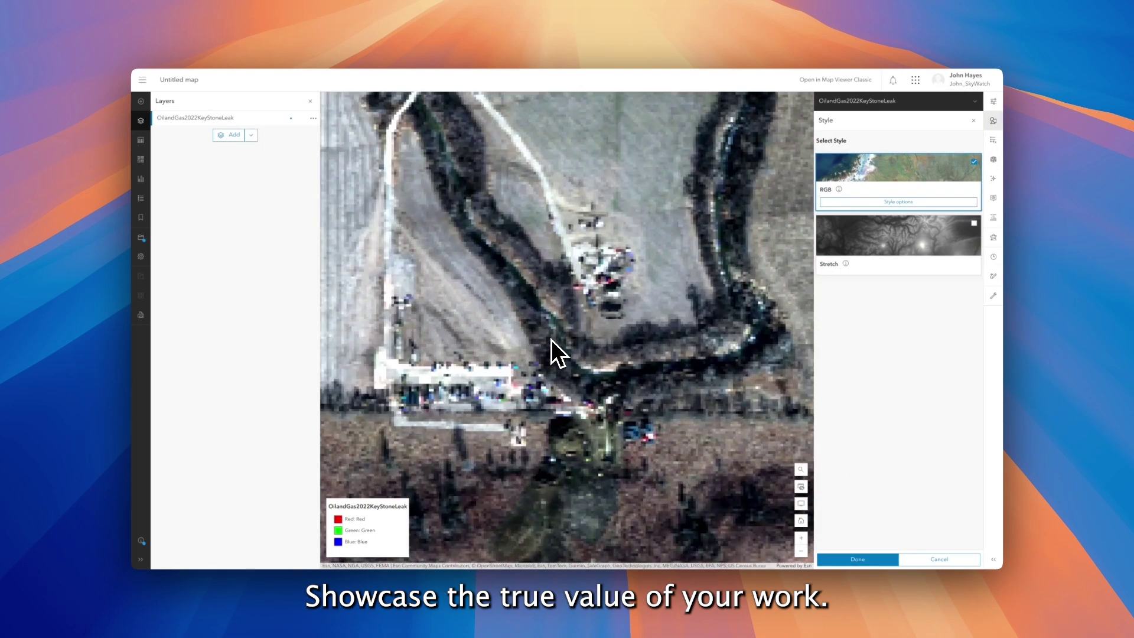